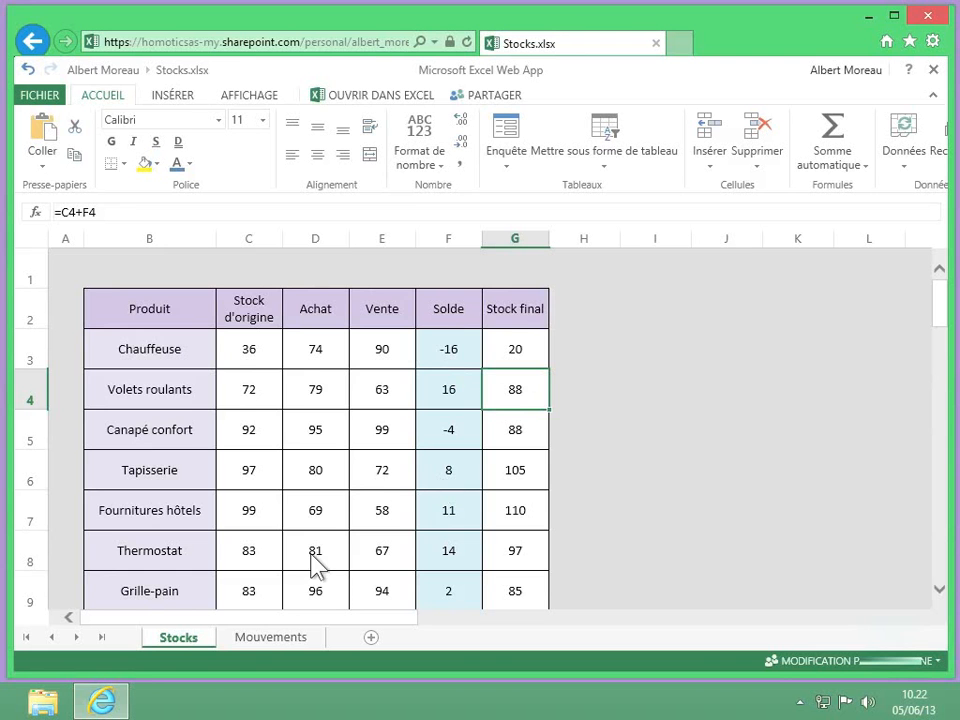
Examine the cells on both sides of the product names in the Mouvements sheet and the Chauffeuse Solde formula in the Stocks sheet
{"action": "left_click", "coordinate": [268, 640]}
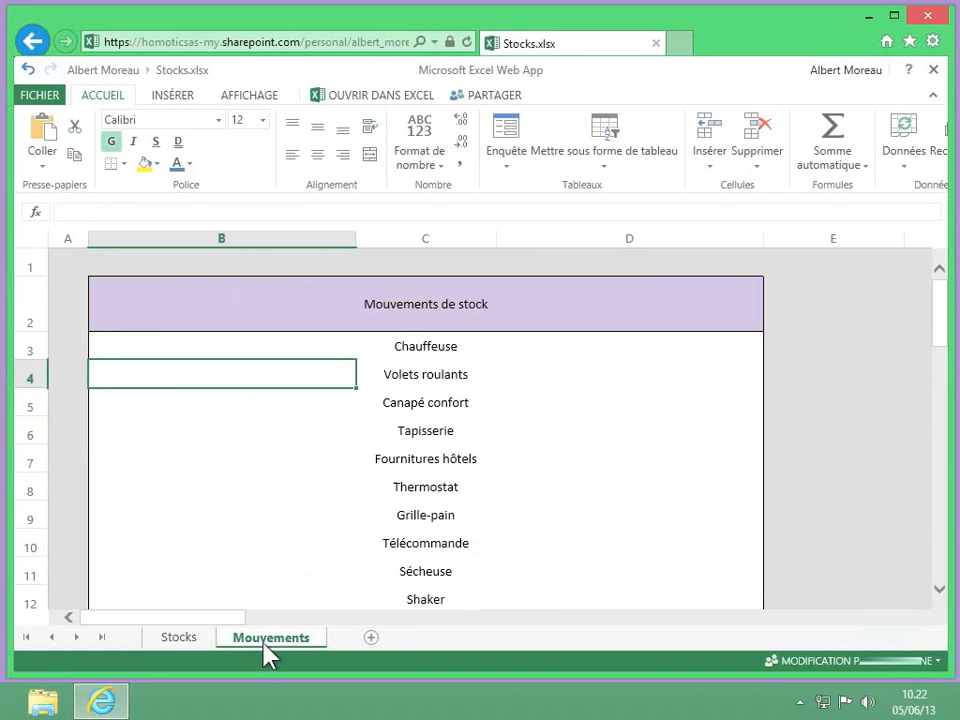
{"action": "left_click", "coordinate": [428, 350]}
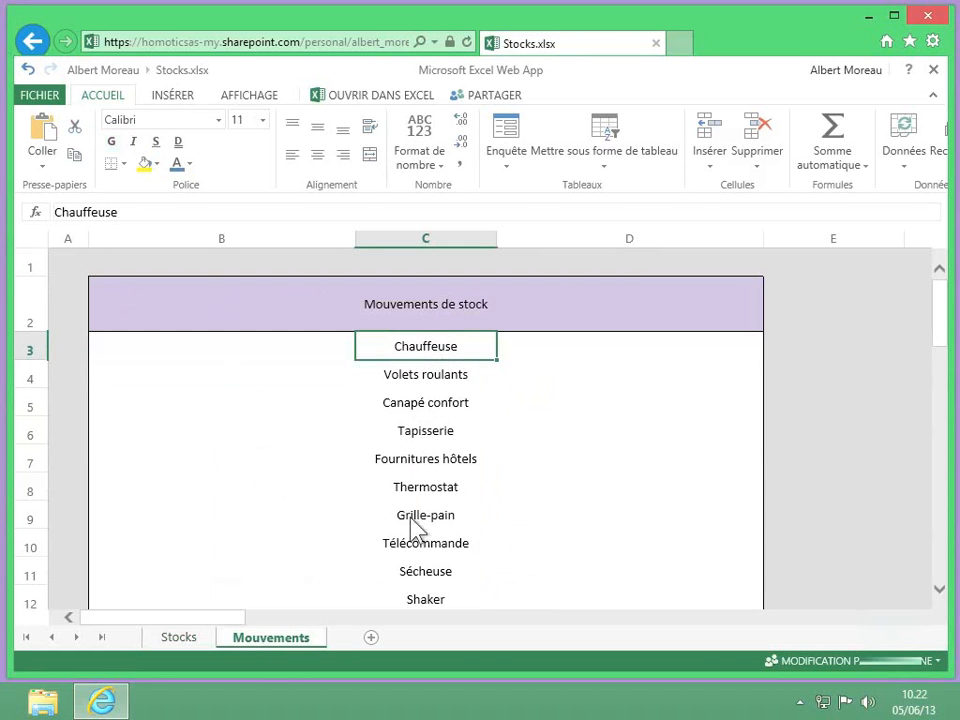
{"action": "left_click", "coordinate": [305, 366]}
{"action": "left_click", "coordinate": [640, 362]}
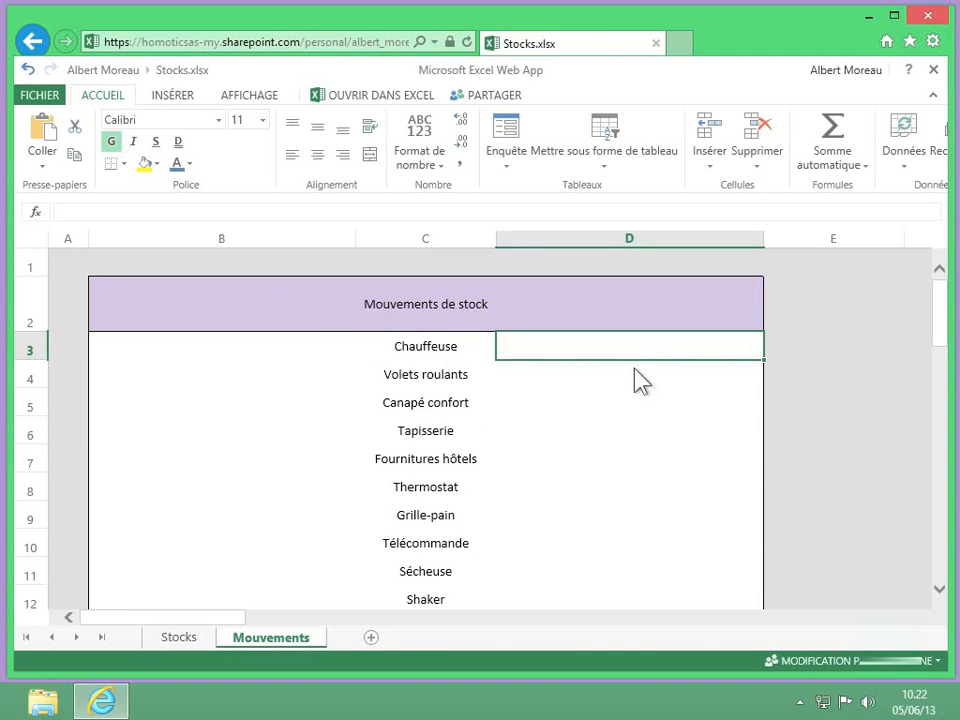
{"action": "left_click", "coordinate": [268, 364]}
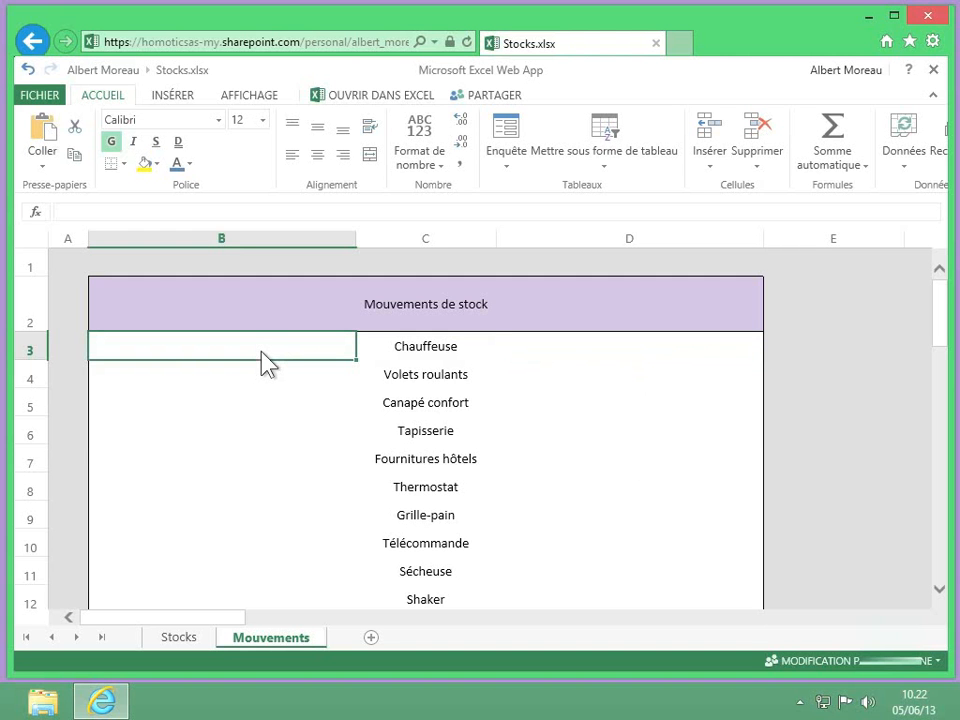
{"action": "left_click", "coordinate": [570, 358]}
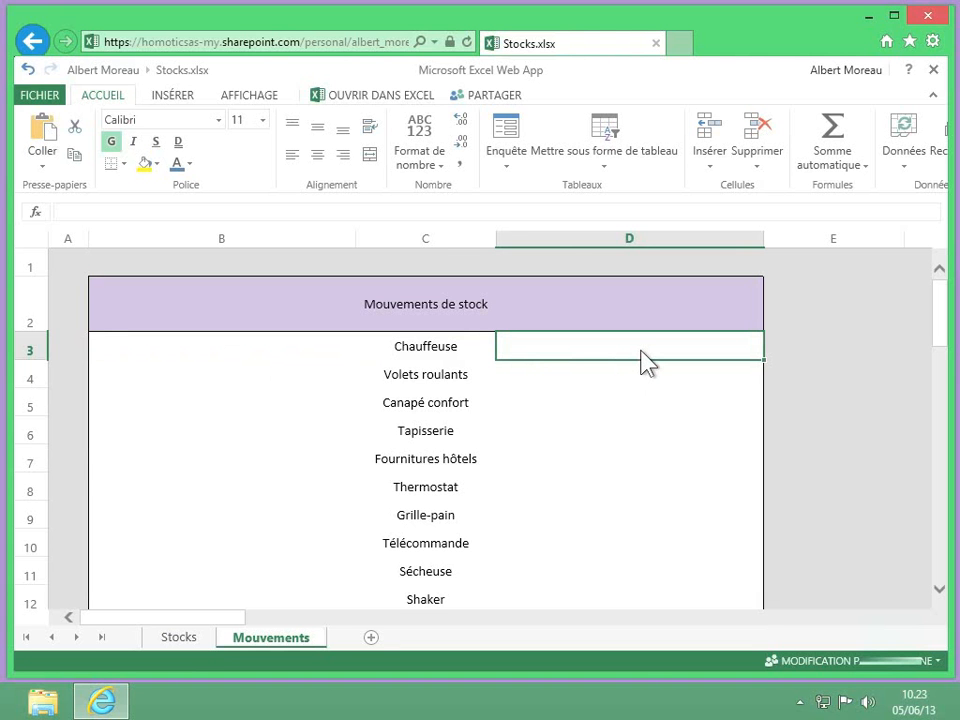
{"action": "left_click", "coordinate": [198, 638]}
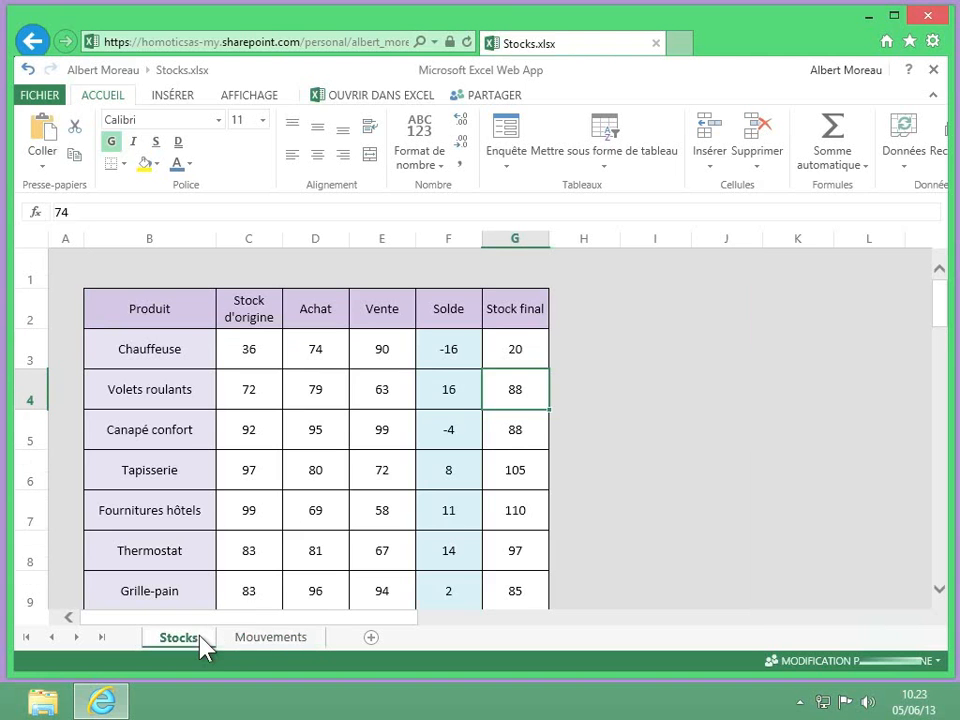
{"action": "left_click", "coordinate": [441, 353]}
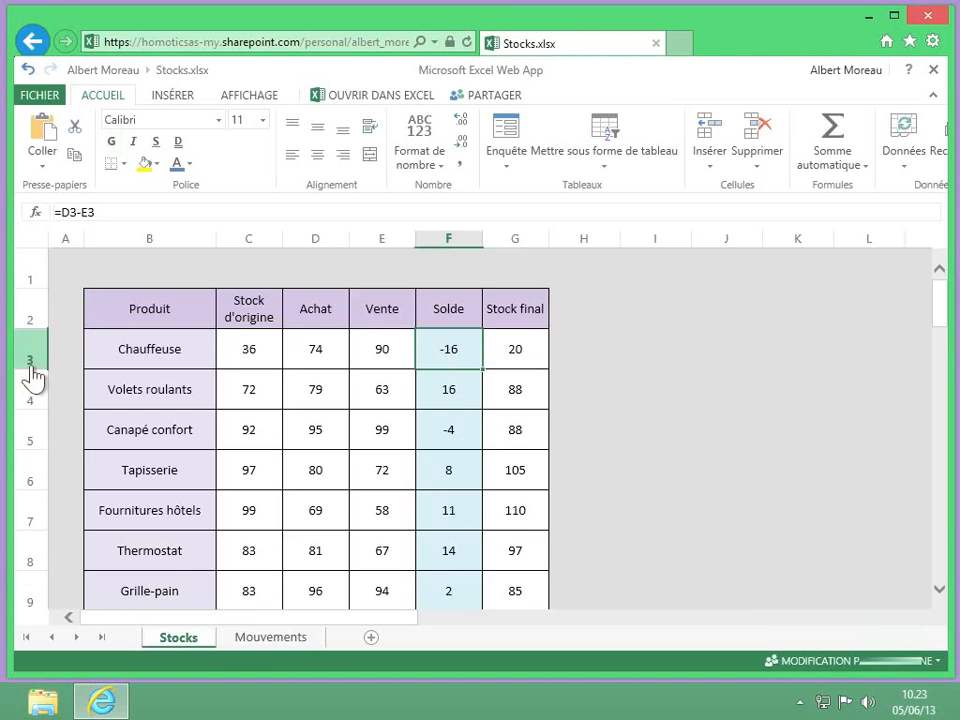
Enter the formula =REPT(">";Stocks!F3) in cell D3 of the Mouvements sheet, beside Chauffeuse
{"action": "left_click", "coordinate": [262, 640]}
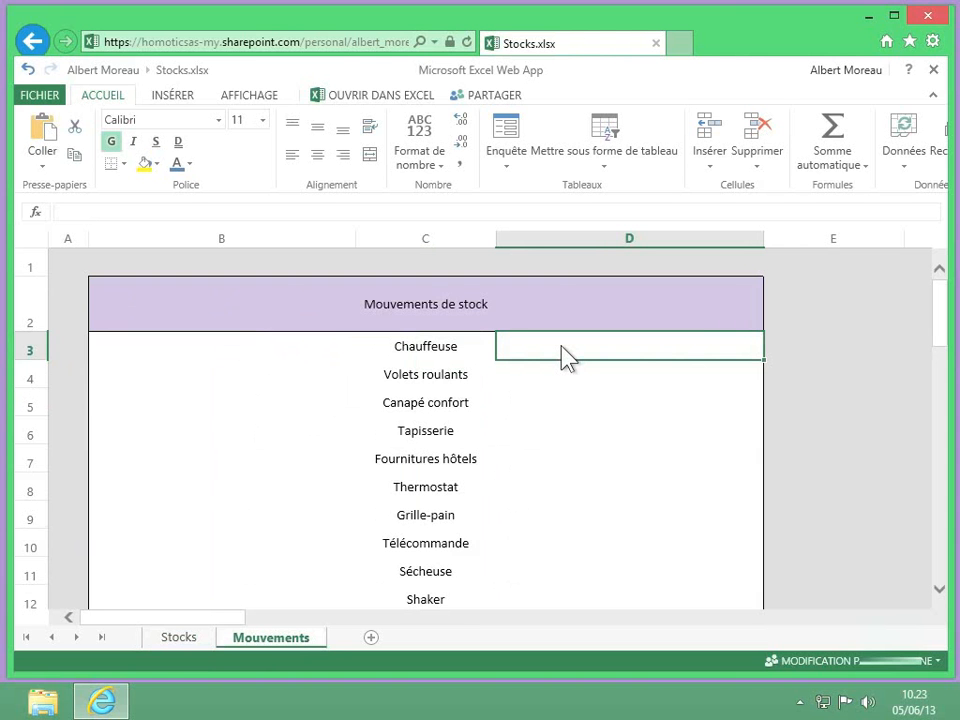
{"action": "type", "text": "=re"}
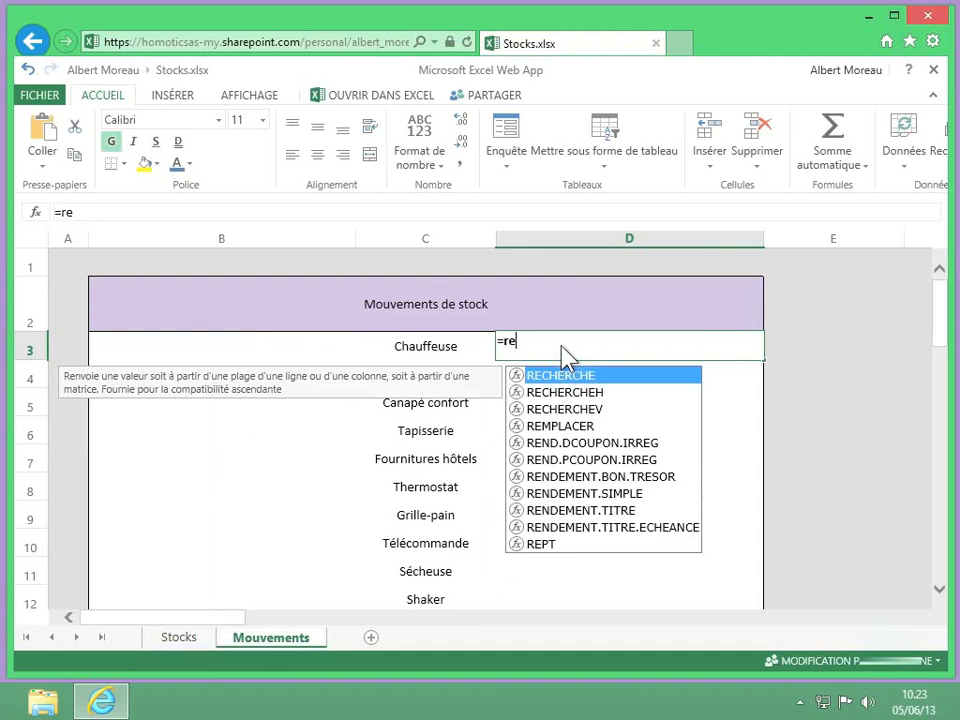
{"action": "type", "text": "p"}
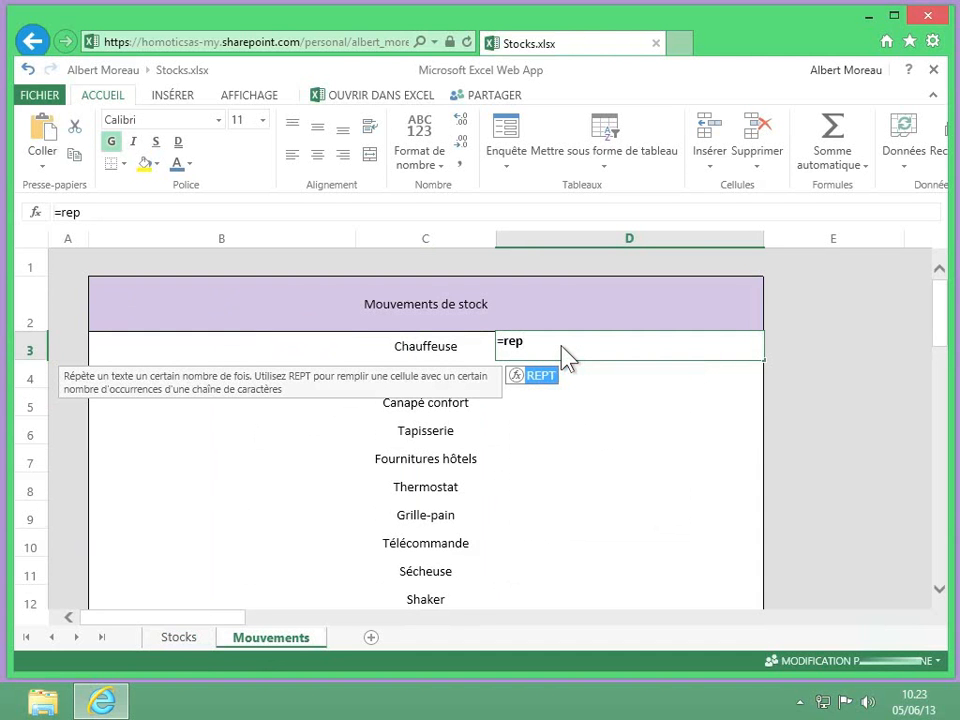
{"action": "type", "text": "t"}
{"action": "double_click", "coordinate": [542, 377]}
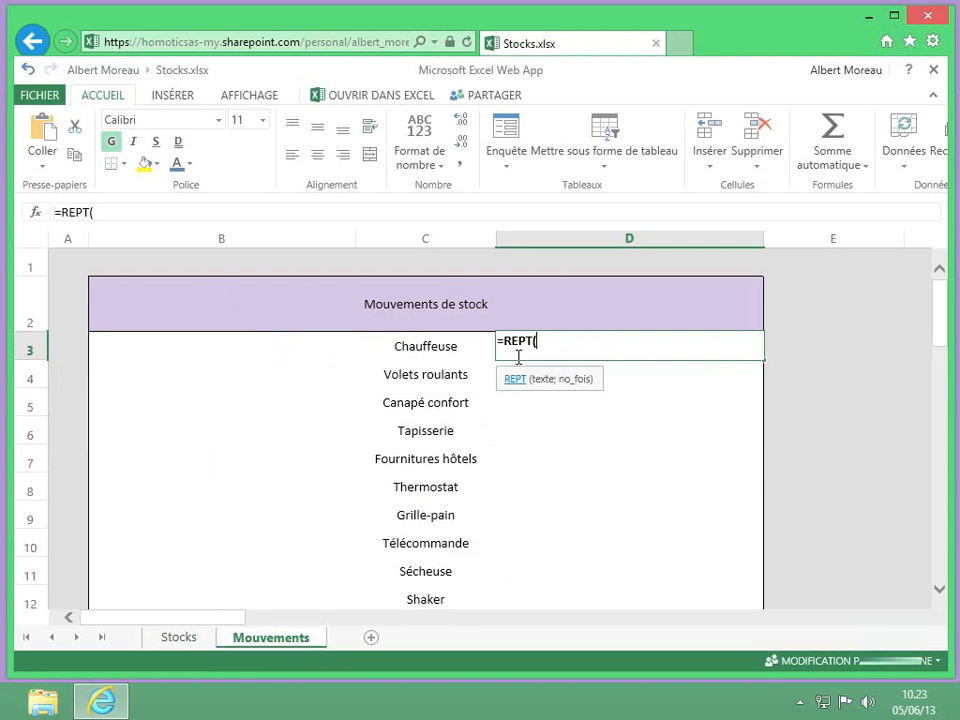
{"action": "type", "text": "\">\""}
{"action": "type", "text": ";"}
{"action": "type", "text": "S"}
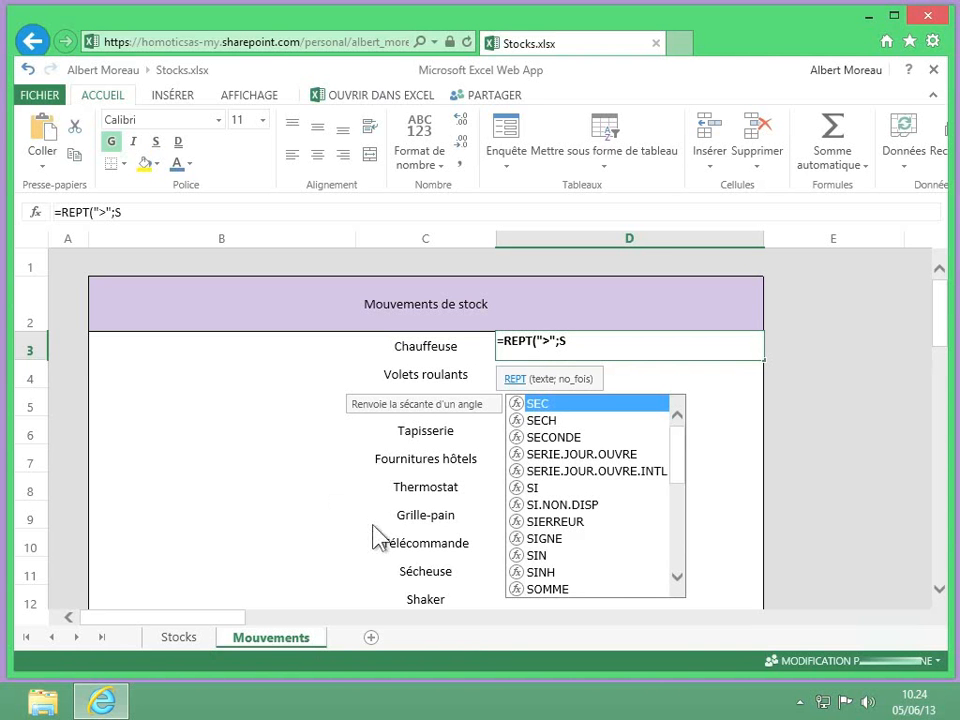
{"action": "type", "text": "tock"}
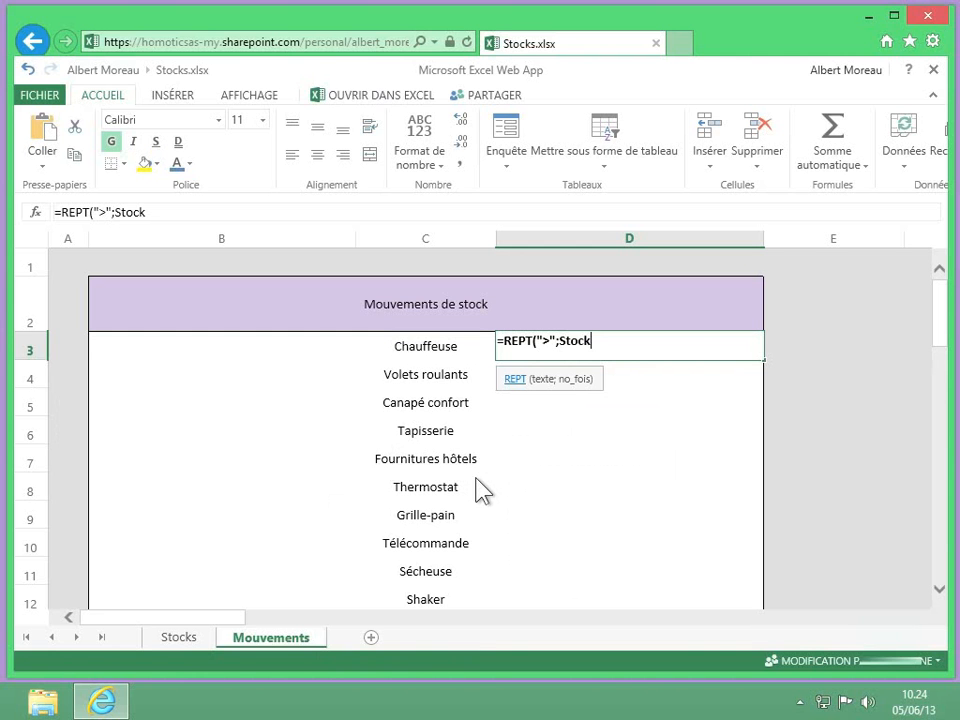
{"action": "type", "text": "s!f"}
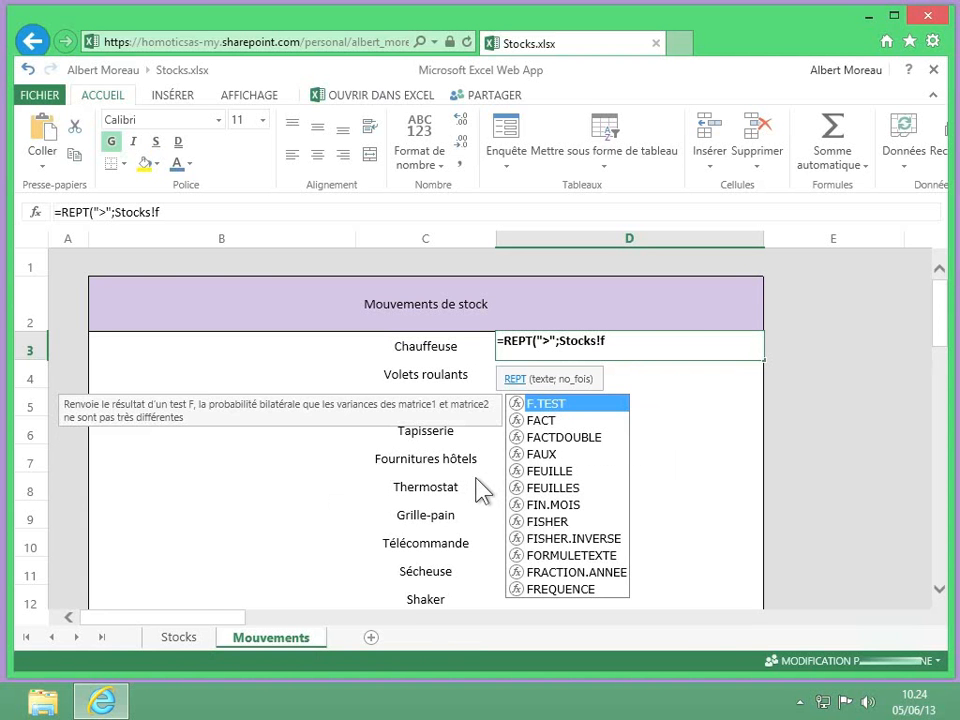
{"action": "type", "text": "3"}
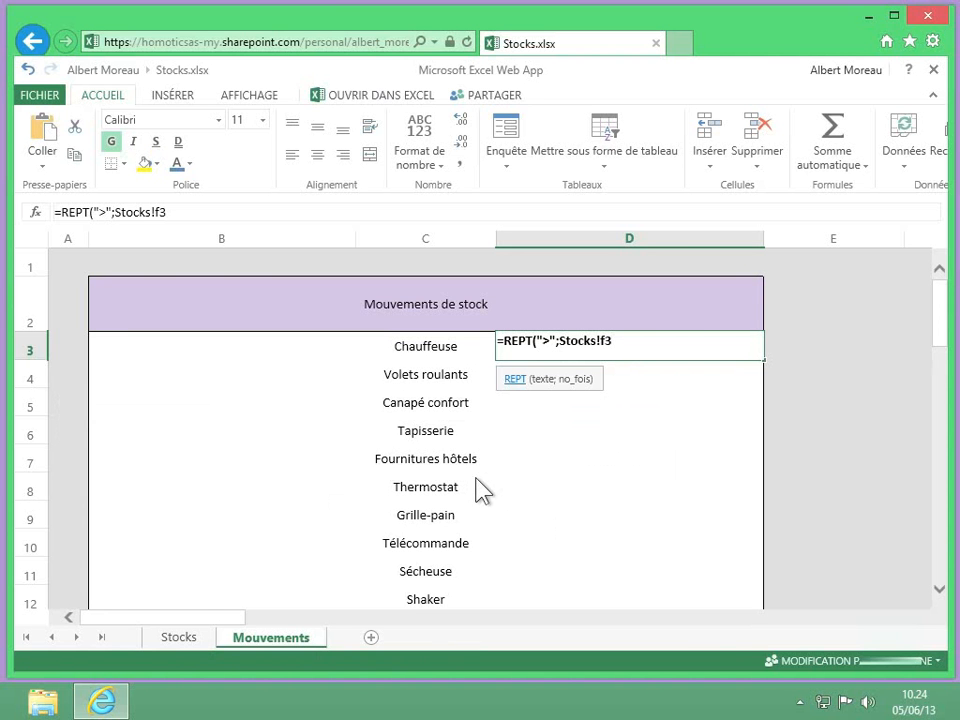
{"action": "type", "text": ")"}
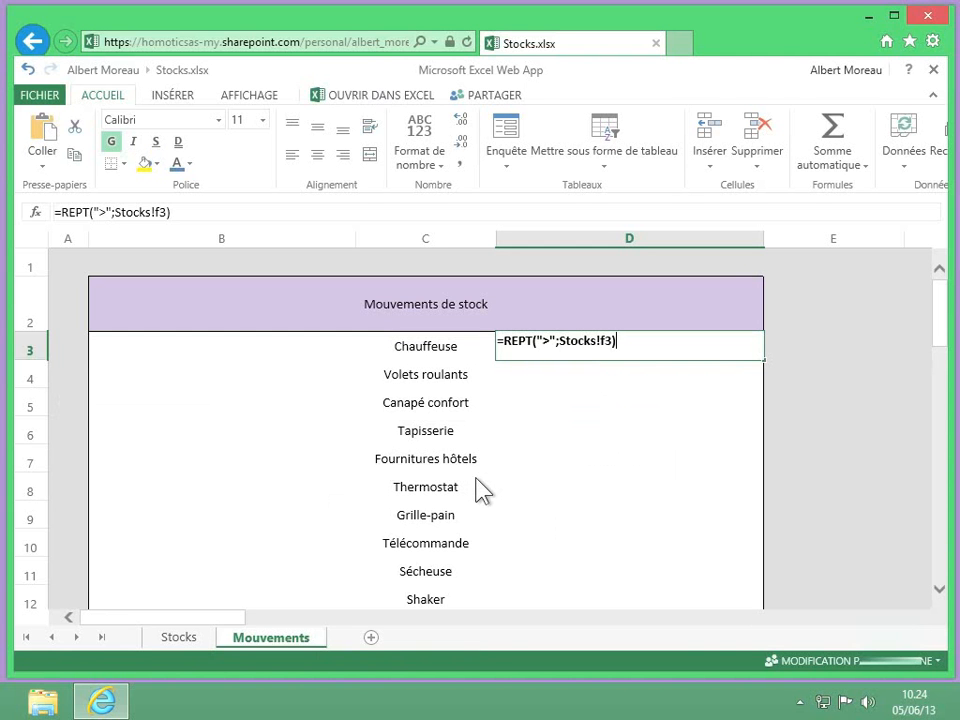
{"action": "key", "text": "Return"}
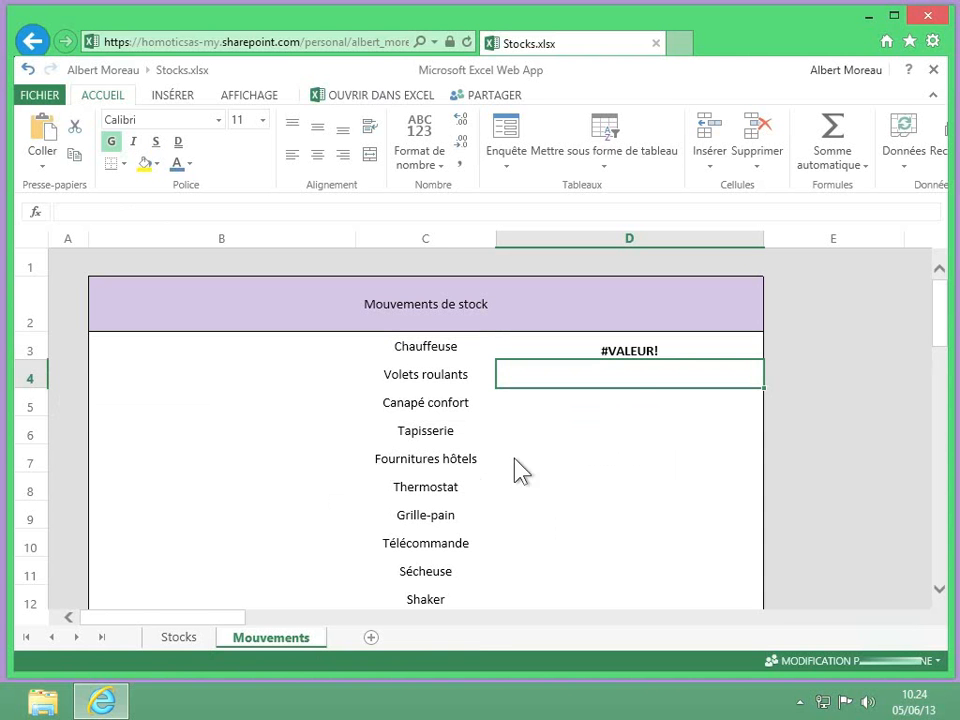
Copy the REPT formula from D3 down through D27 and check the copies for Assistance and Lecteur DVD
{"action": "left_click", "coordinate": [632, 360]}
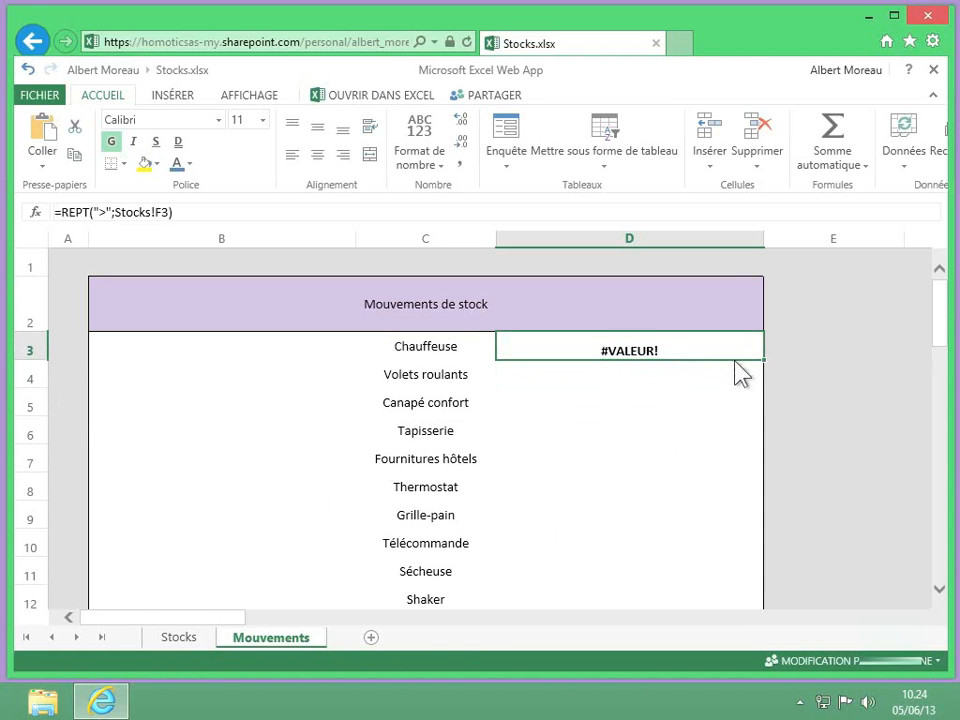
{"action": "left_click_drag", "start_coordinate": [765, 359], "coordinate": [735, 531]}
{"action": "scroll", "coordinate": [735, 531], "scroll_direction": "down", "scroll_amount": 2}
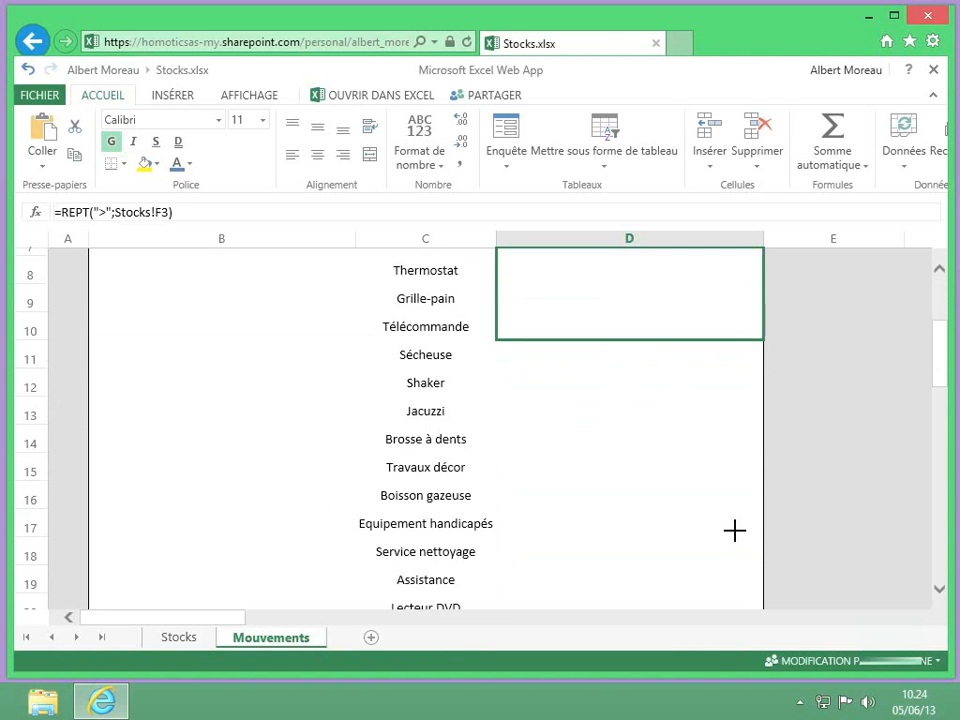
{"action": "scroll", "coordinate": [735, 531], "scroll_direction": "down", "scroll_amount": 3}
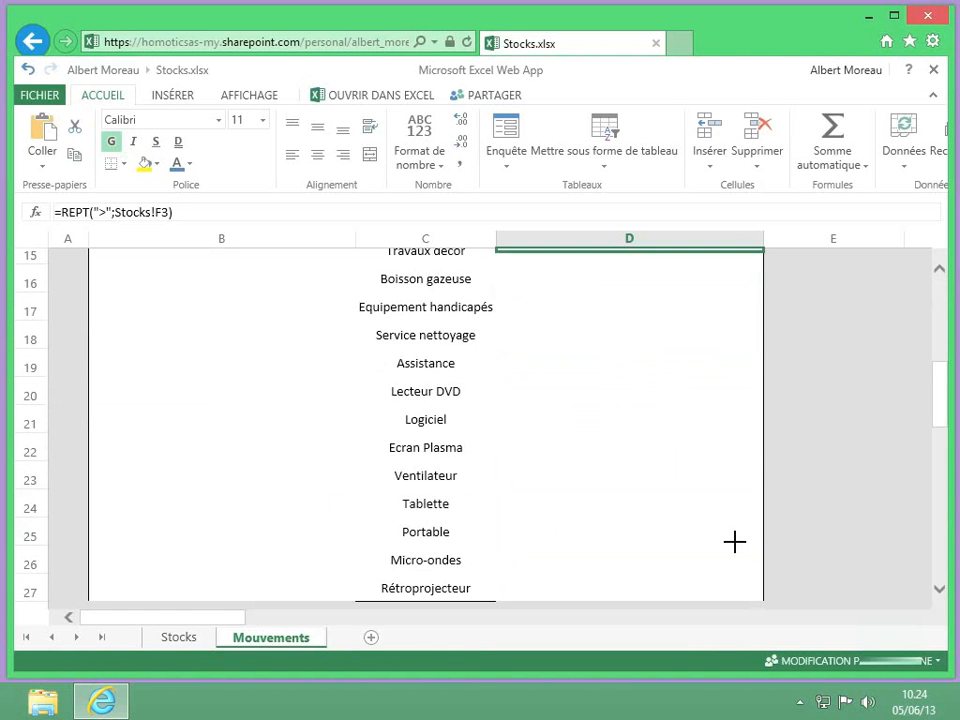
{"action": "left_click_drag", "start_coordinate": [735, 541], "coordinate": [734, 580]}
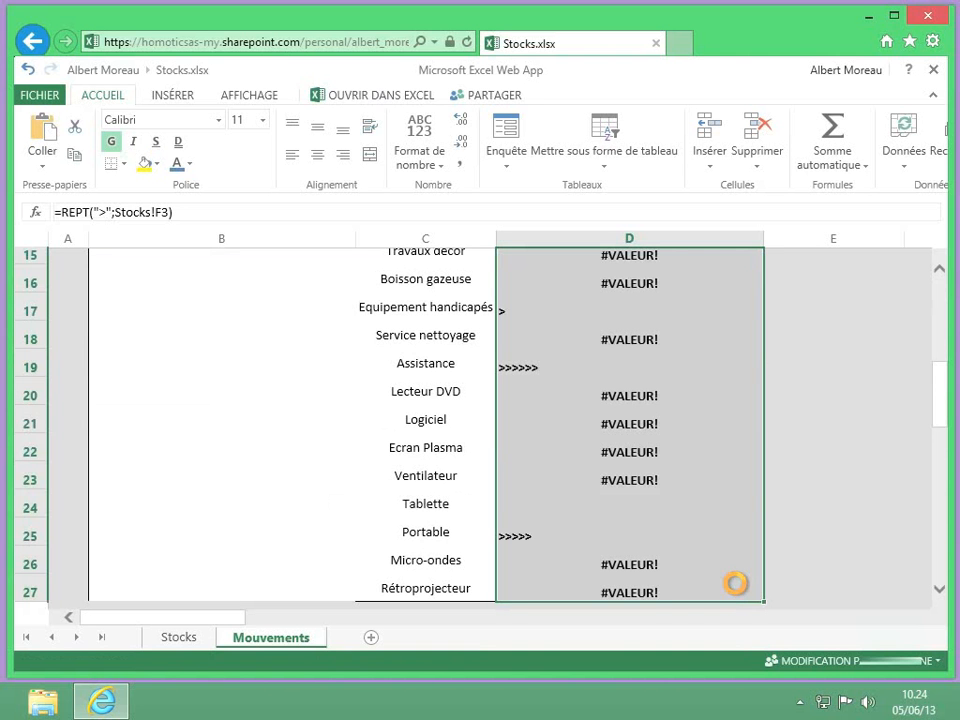
{"action": "left_click", "coordinate": [549, 371]}
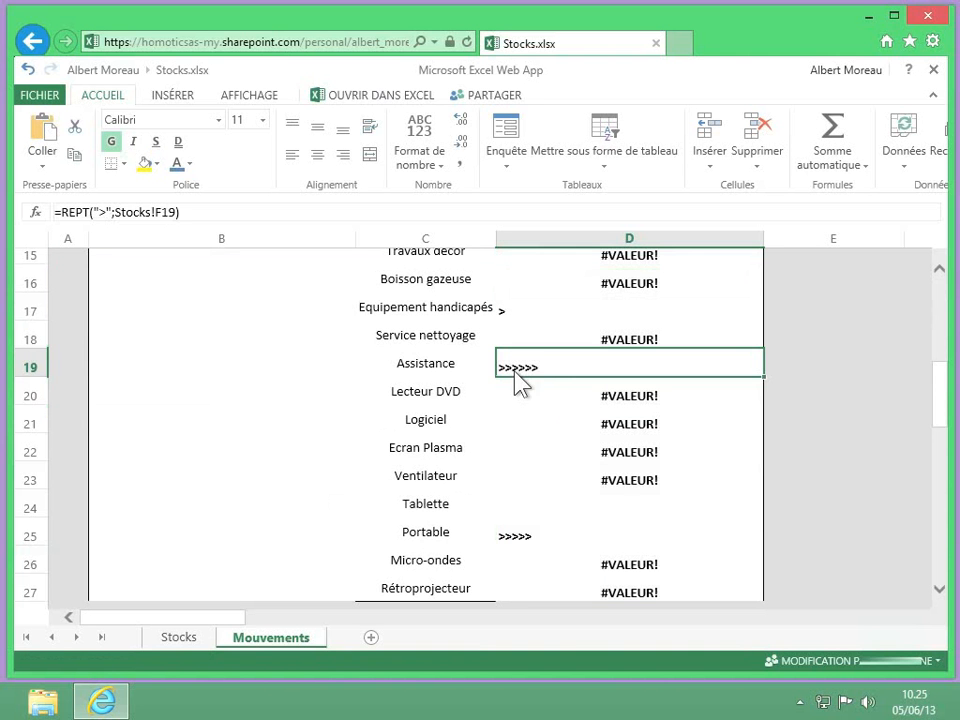
{"action": "left_click", "coordinate": [638, 403]}
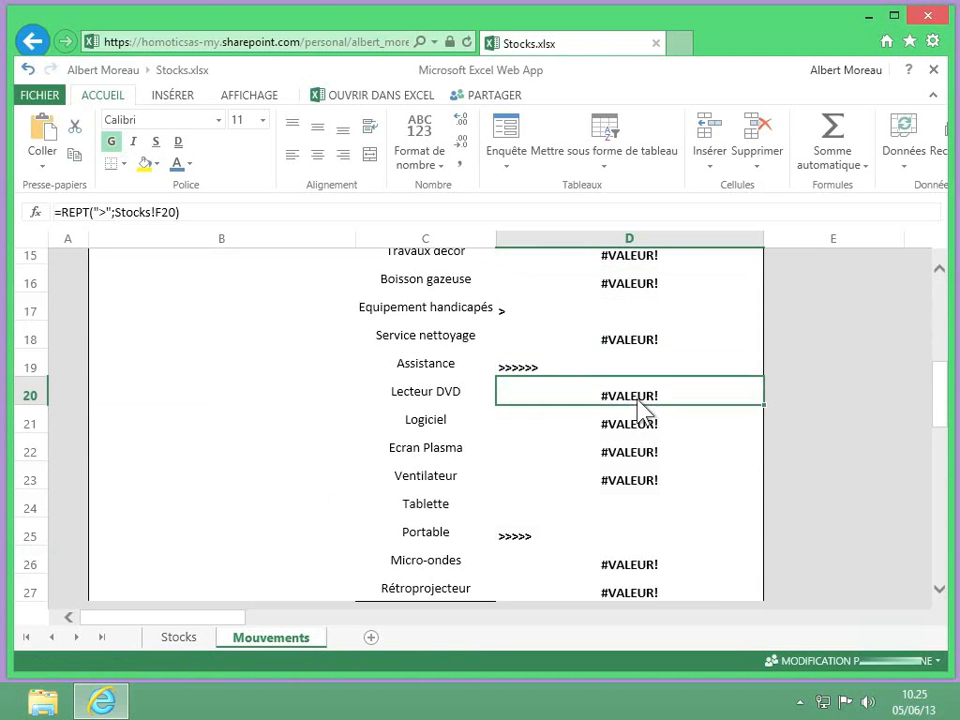
Wrap the REPT formula in D3, beside Chauffeuse, in a SI function with the condition Stocks!F3>0
{"action": "scroll", "coordinate": [640, 405], "scroll_direction": "up", "scroll_amount": 3}
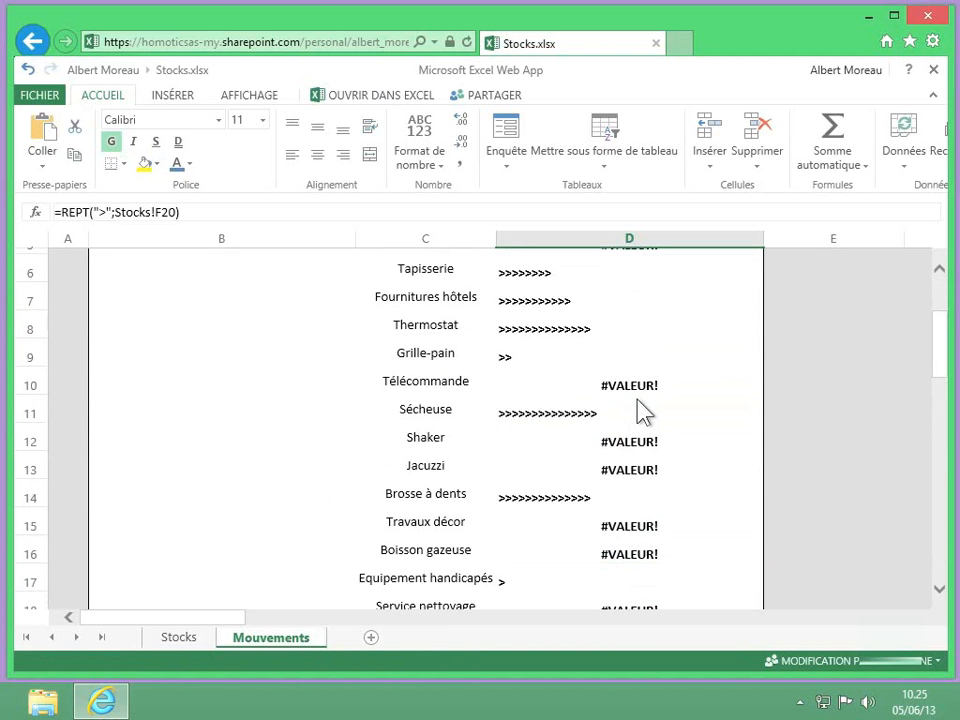
{"action": "scroll", "coordinate": [640, 412], "scroll_direction": "up", "scroll_amount": 2}
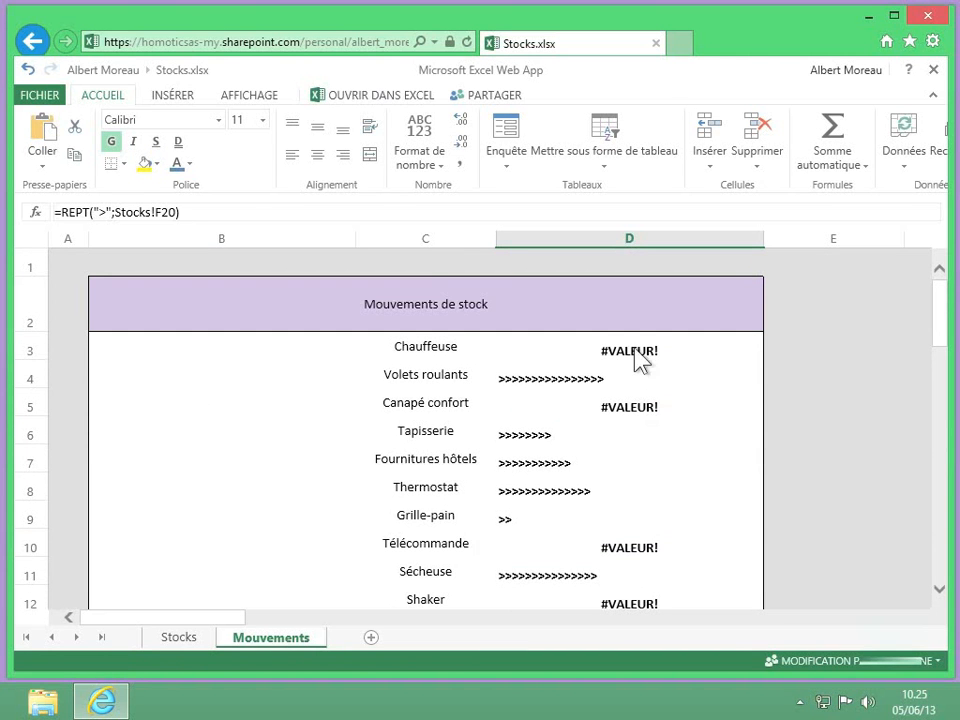
{"action": "left_click", "coordinate": [636, 352]}
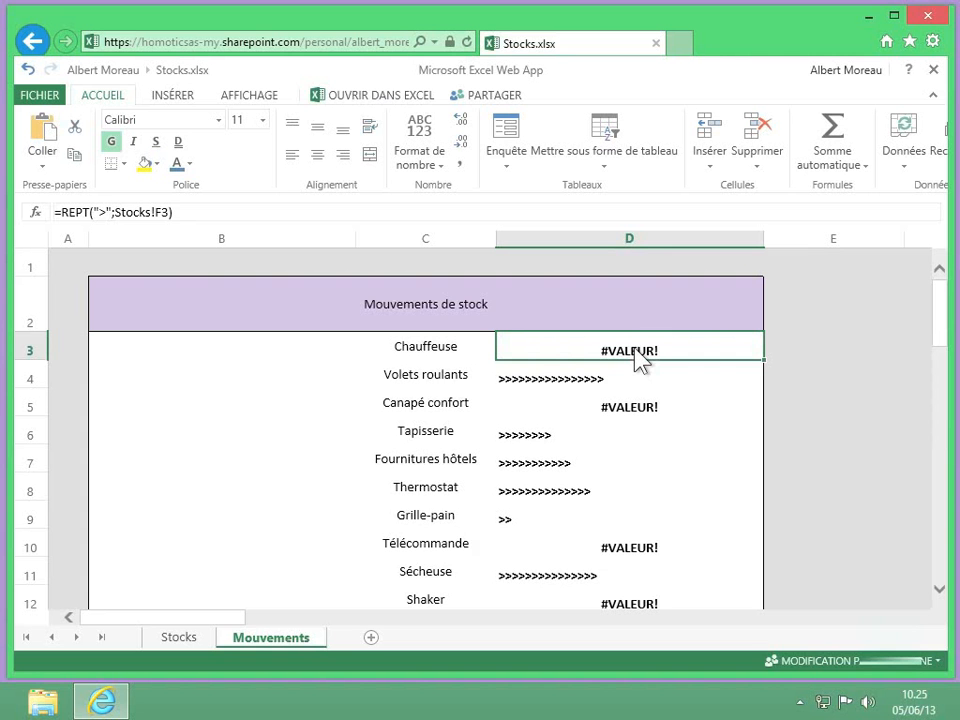
{"action": "double_click", "coordinate": [635, 351]}
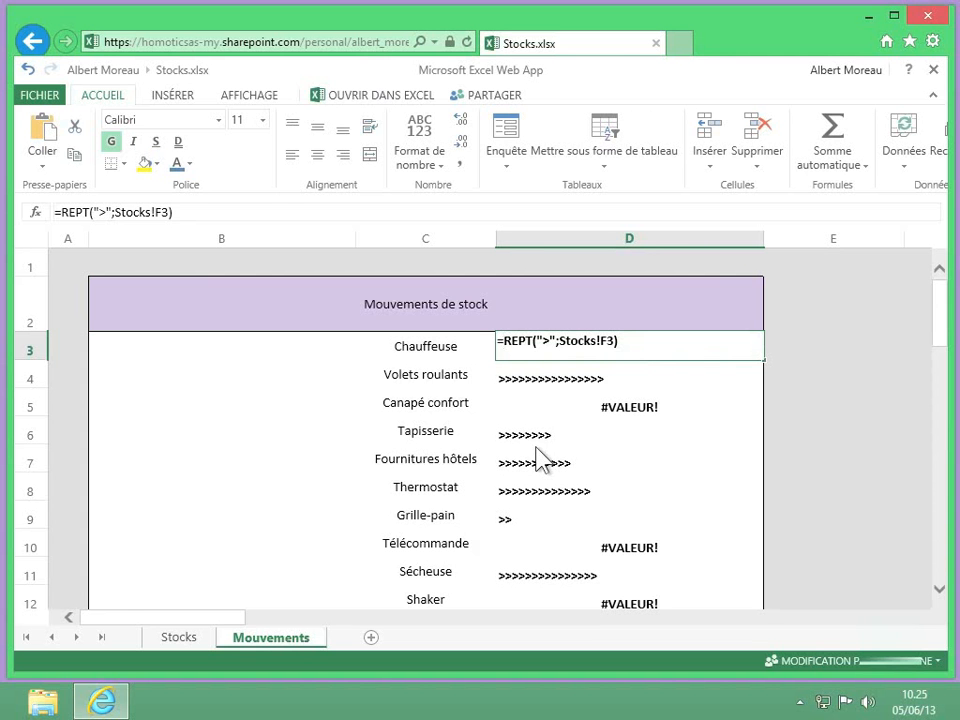
{"action": "type", "text": "si"}
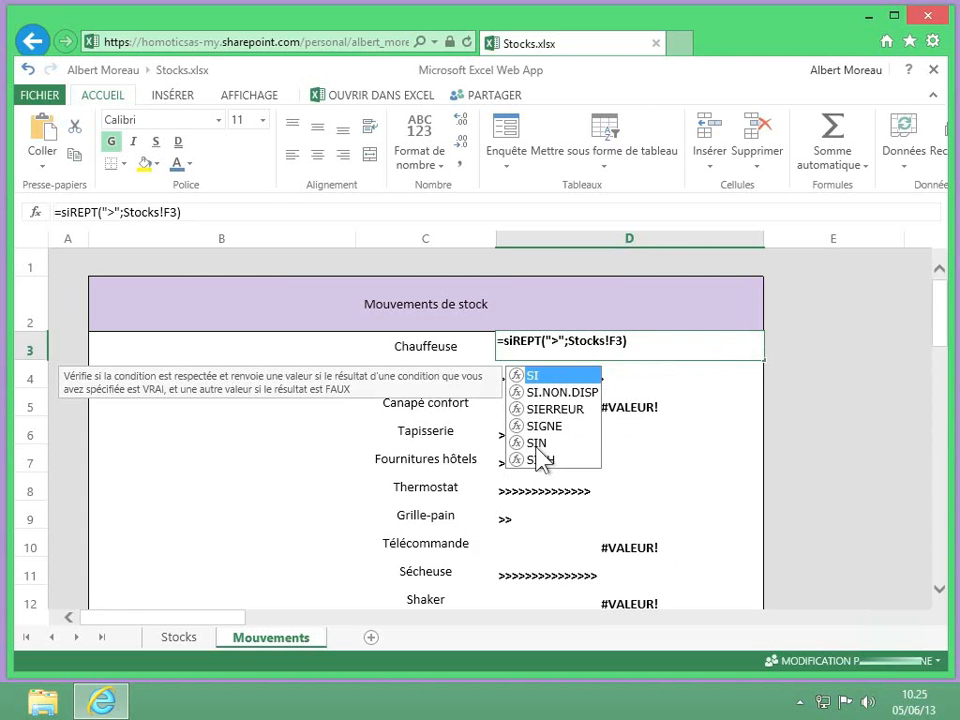
{"action": "type", "text": "("}
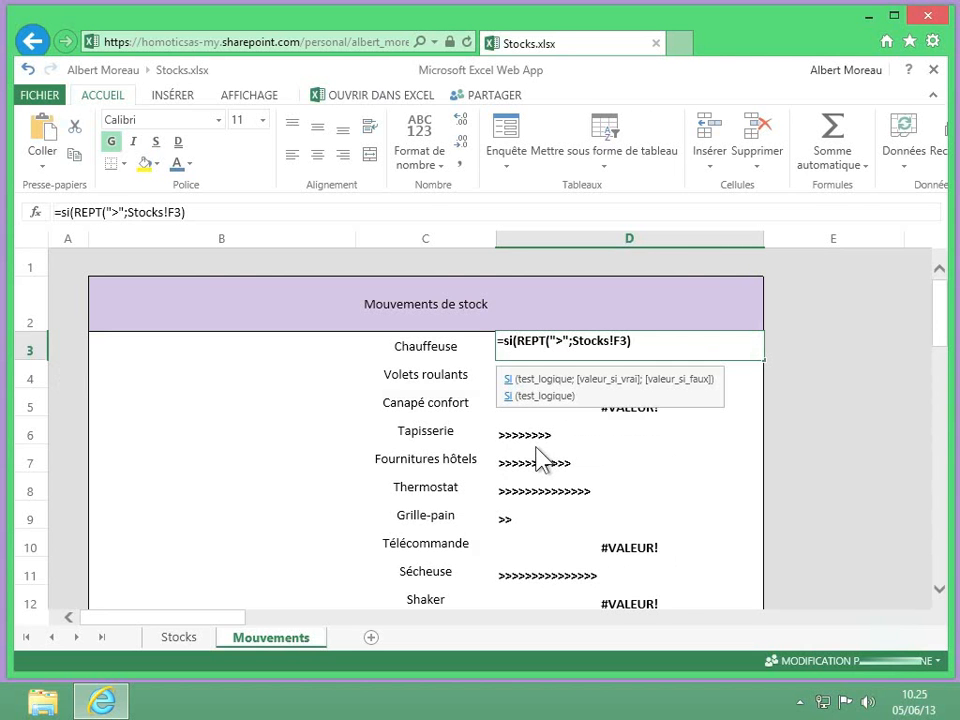
{"action": "type", "text": "Stoc"}
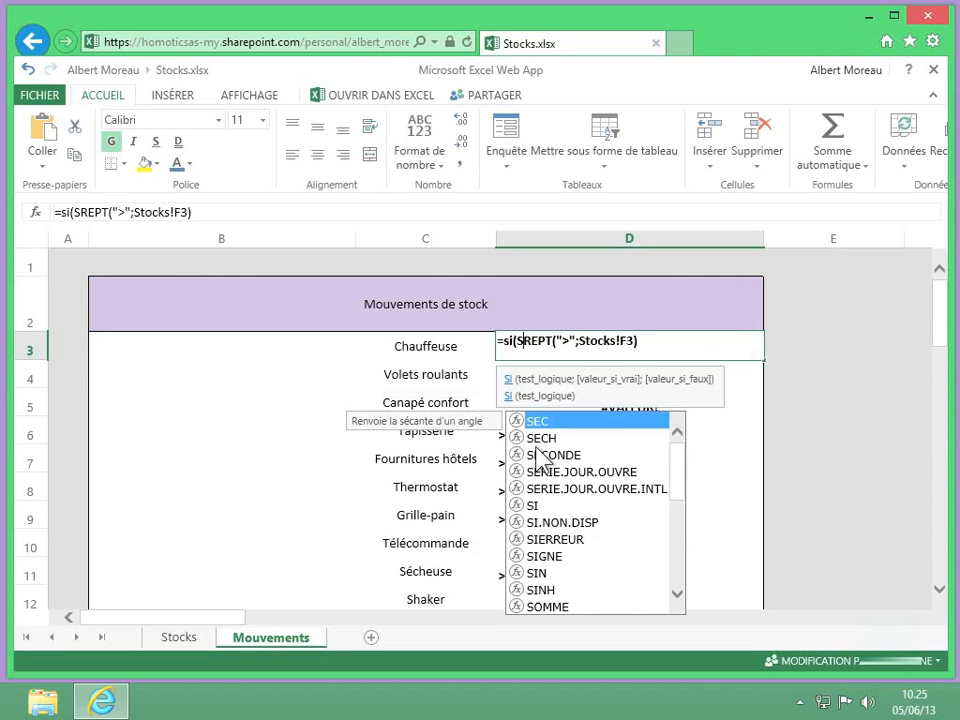
{"action": "type", "text": "ks"}
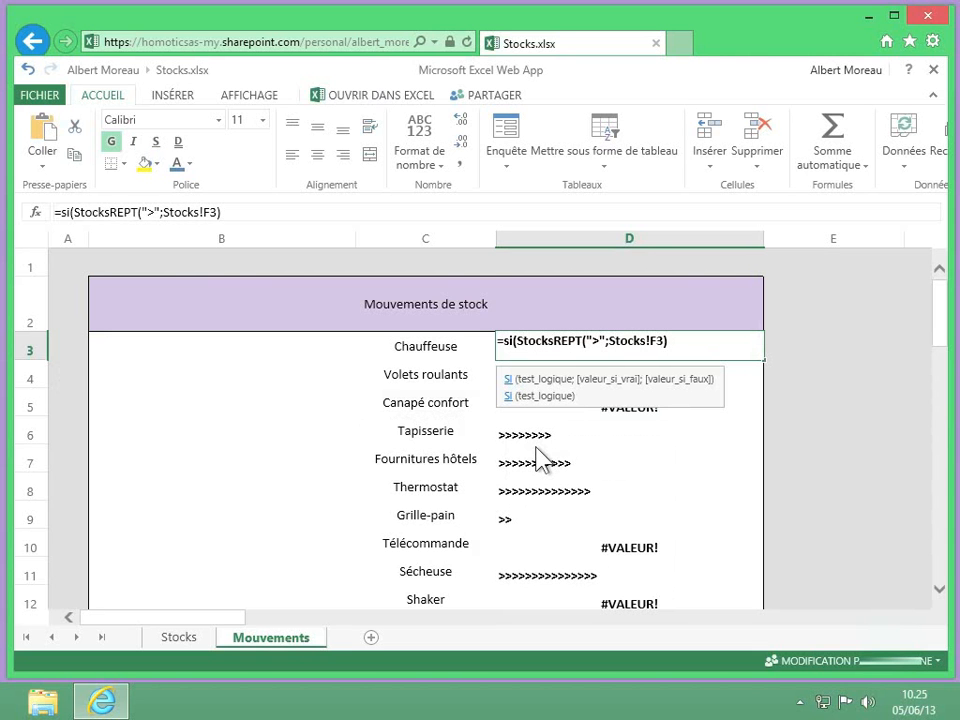
{"action": "type", "text": "!"}
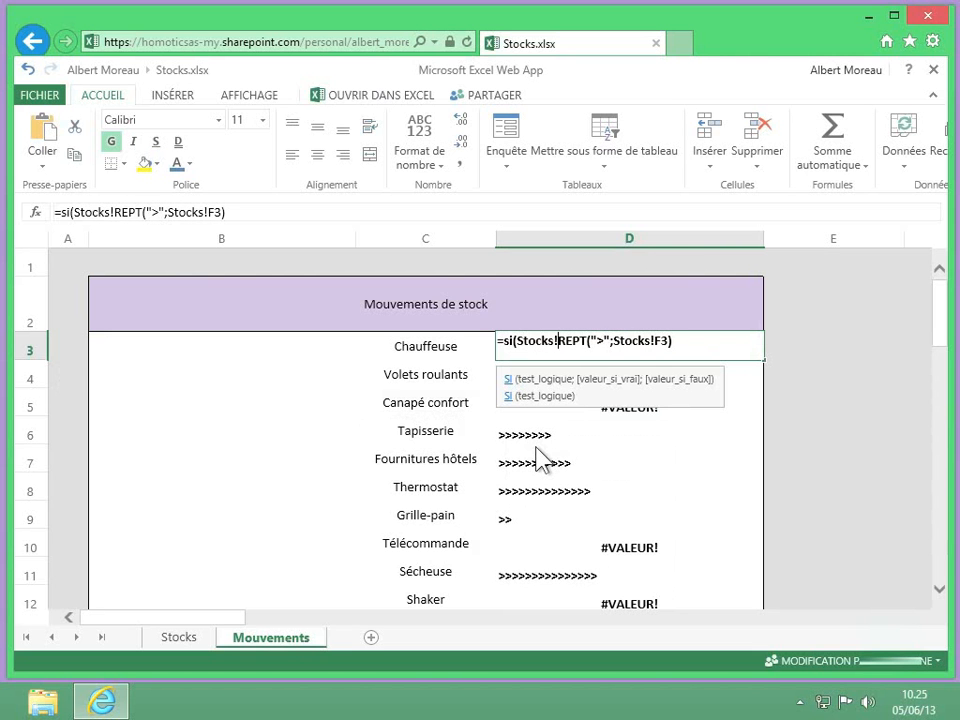
{"action": "type", "text": "F3"}
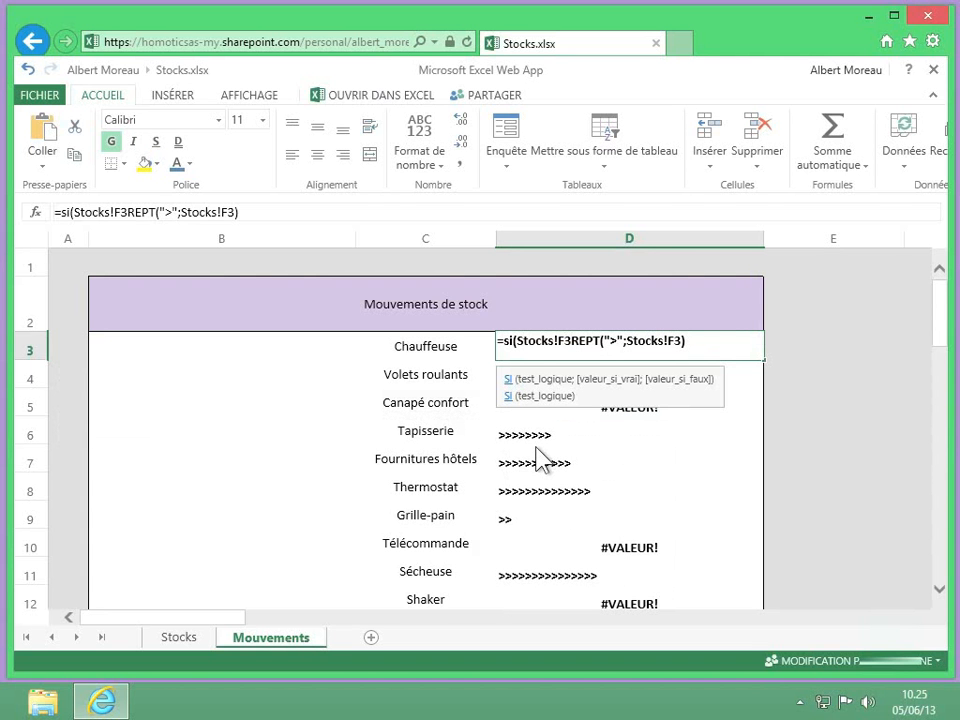
{"action": "type", "text": ">"}
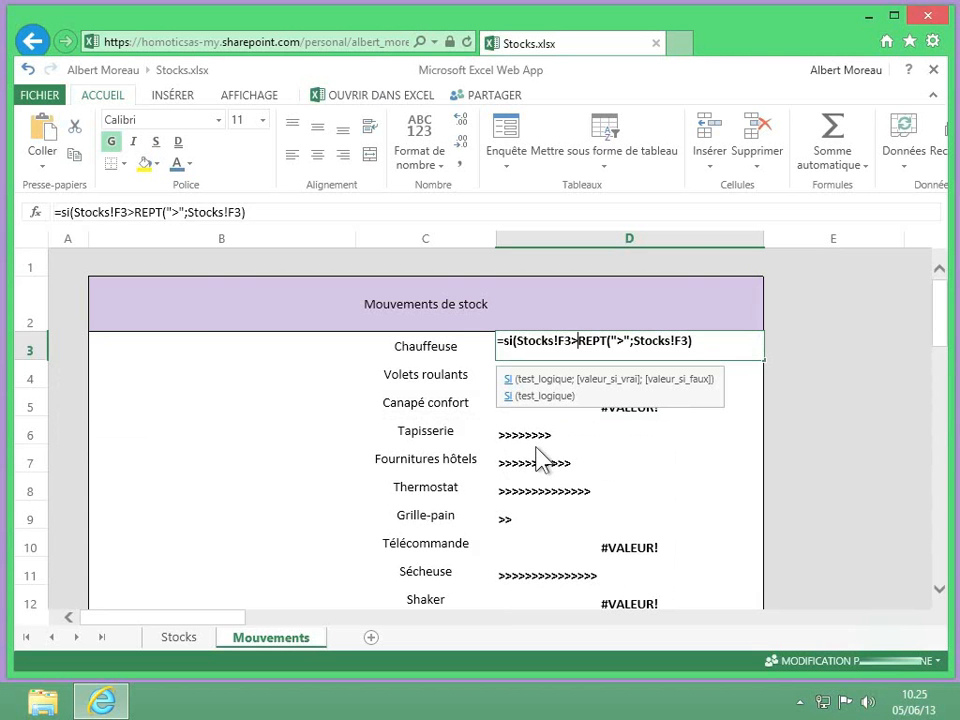
{"action": "type", "text": "0"}
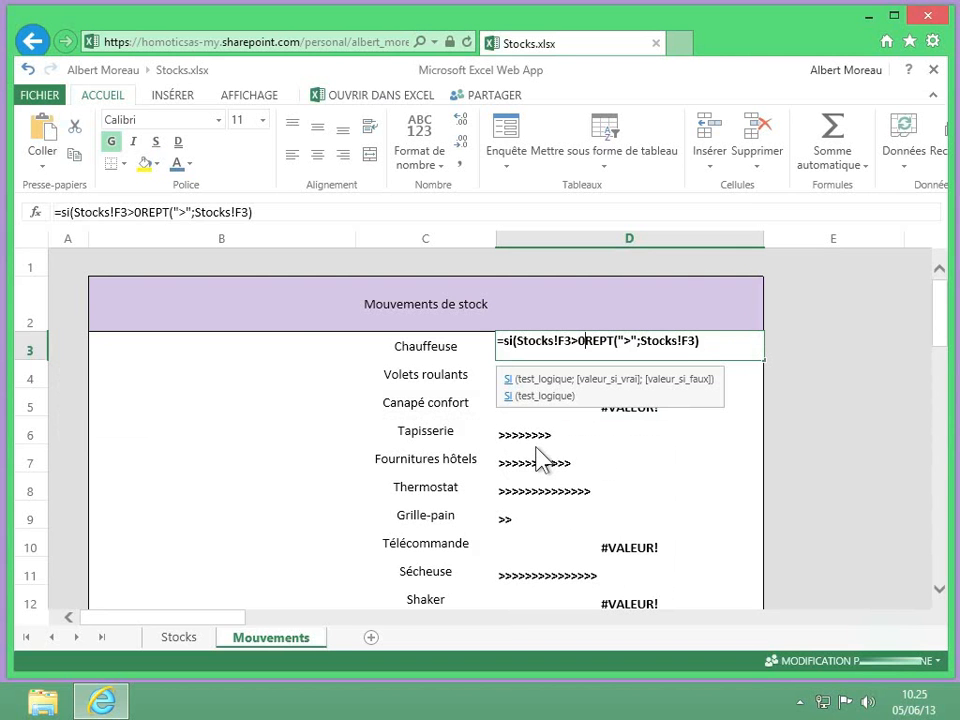
{"action": "type", "text": ";"}
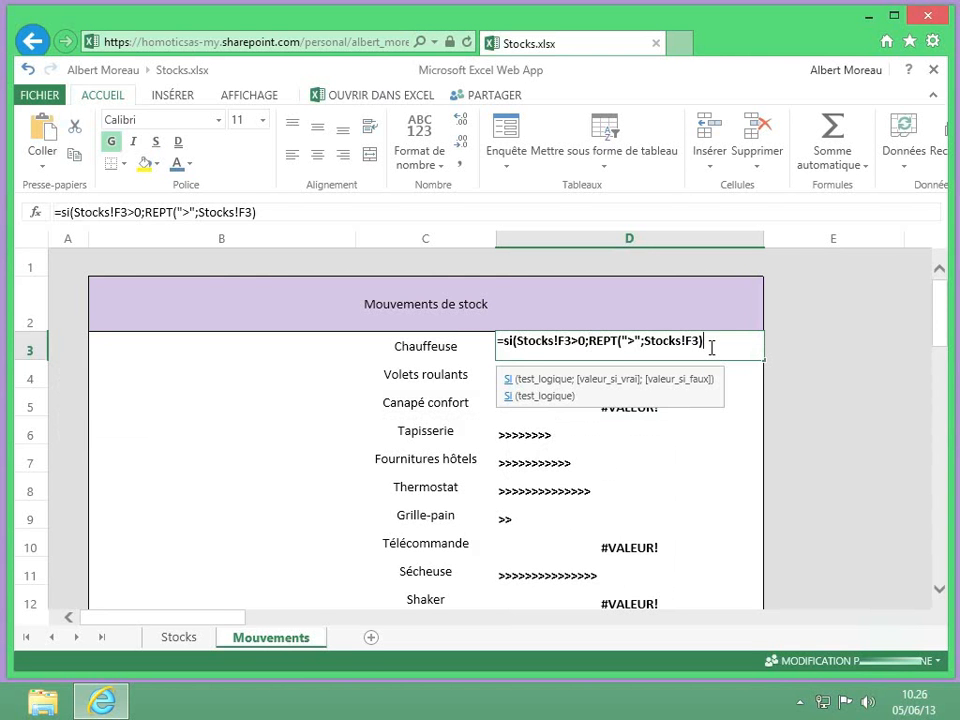
Complete the SI formula in D3 with an empty string "" as the value if false and validate it
{"action": "type", "text": ";"}
{"action": "type", "text": "\"\")"}
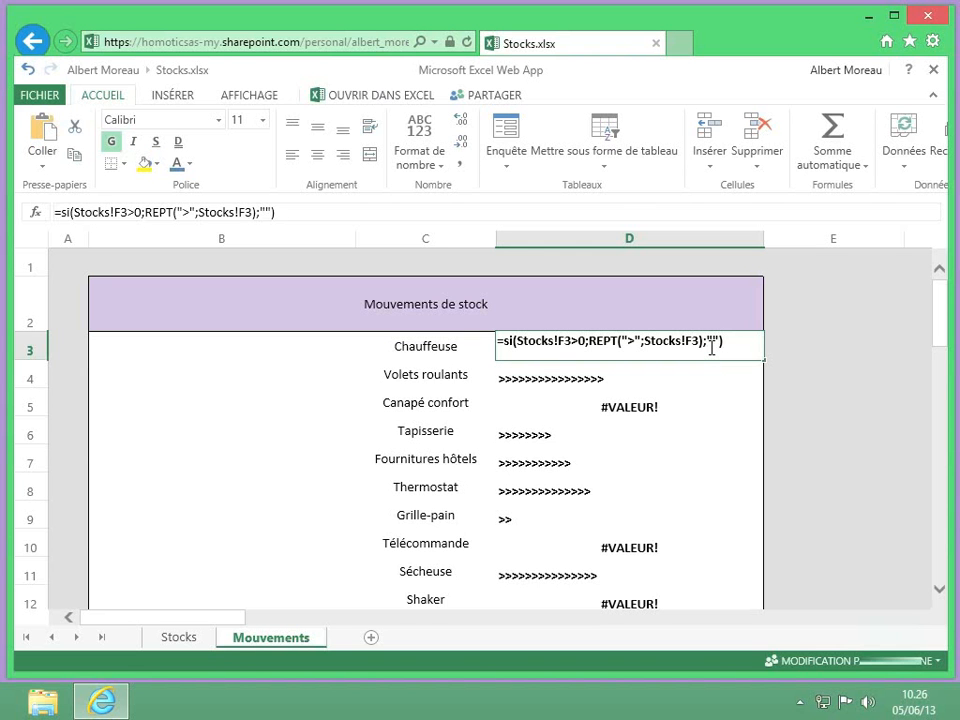
{"action": "key", "text": "Return"}
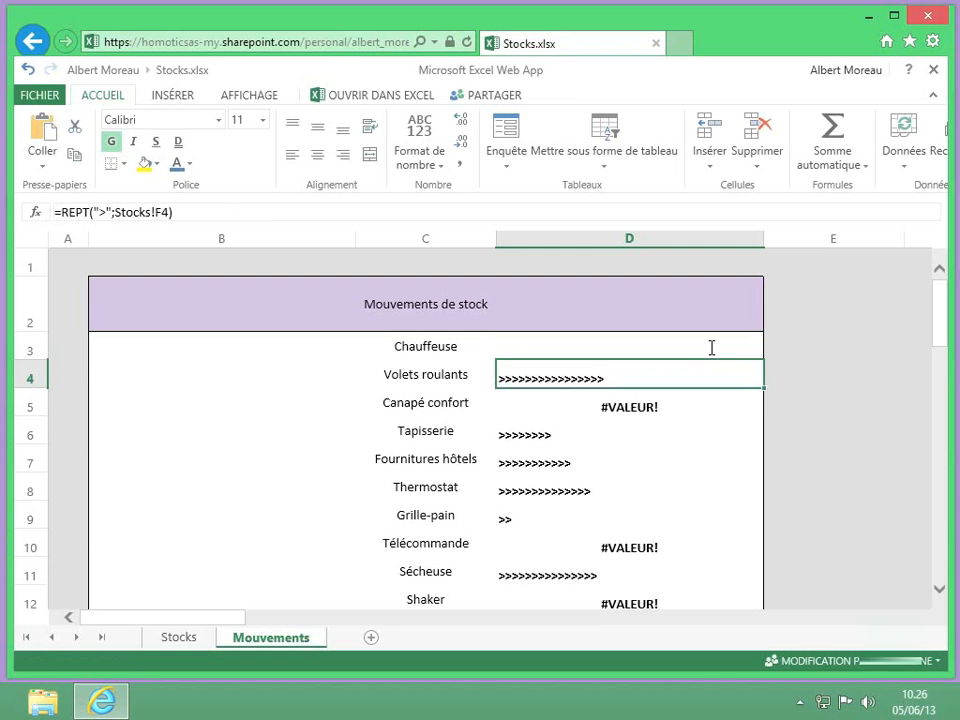
Copy the SI formula from D3 down through D27, replacing the previous REPT formulas
{"action": "left_click", "coordinate": [711, 347]}
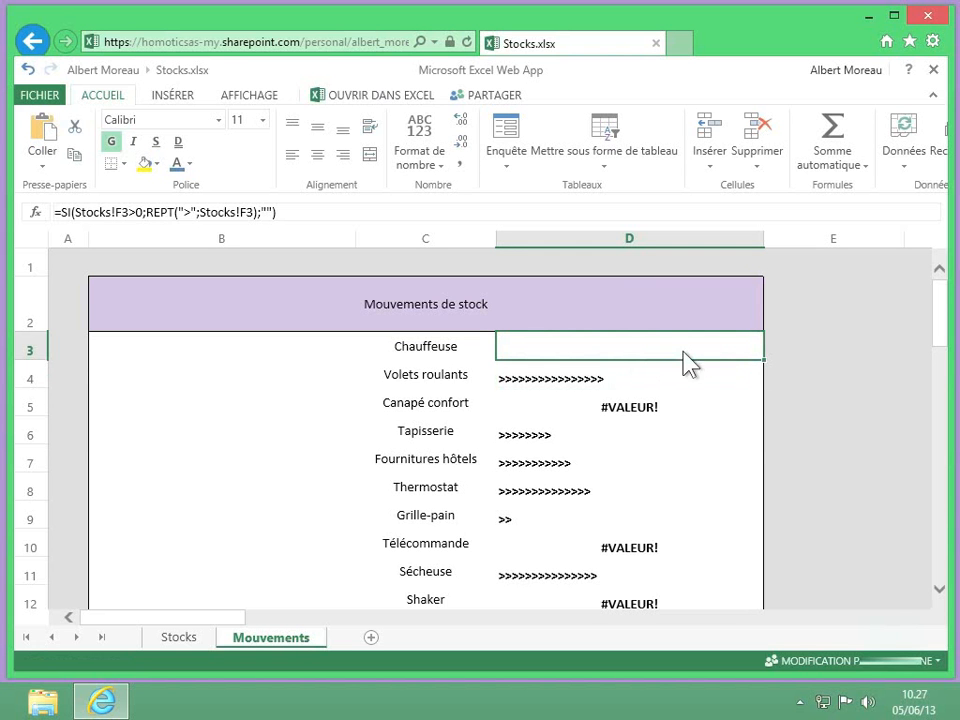
{"action": "left_click_drag", "start_coordinate": [762, 359], "coordinate": [707, 540]}
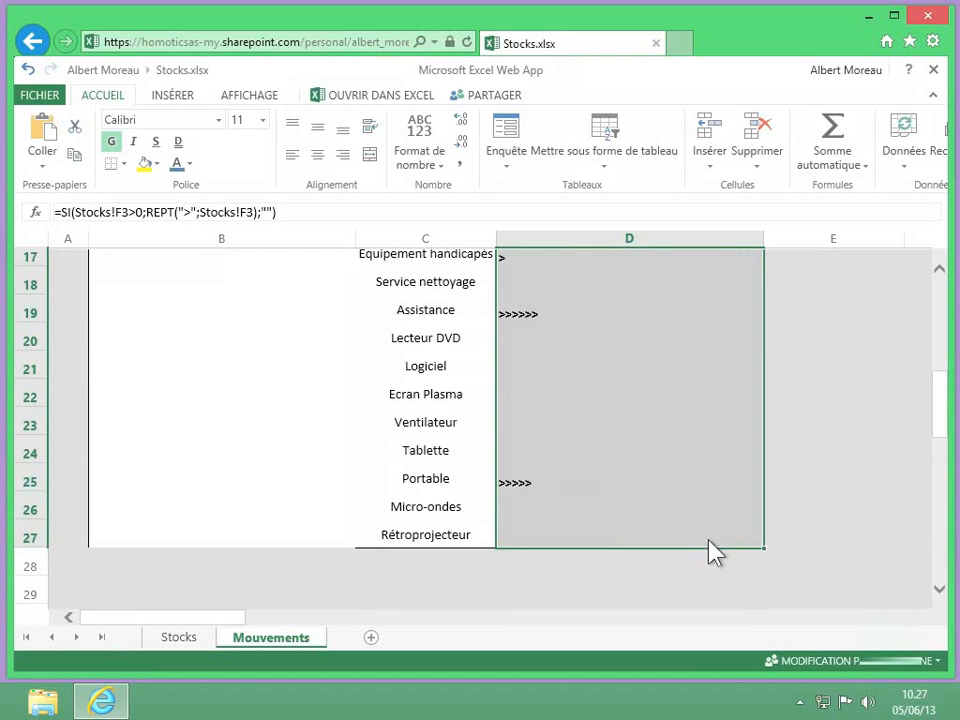
{"action": "left_click", "coordinate": [900, 515]}
{"action": "scroll", "coordinate": [748, 505], "scroll_direction": "up", "scroll_amount": 5}
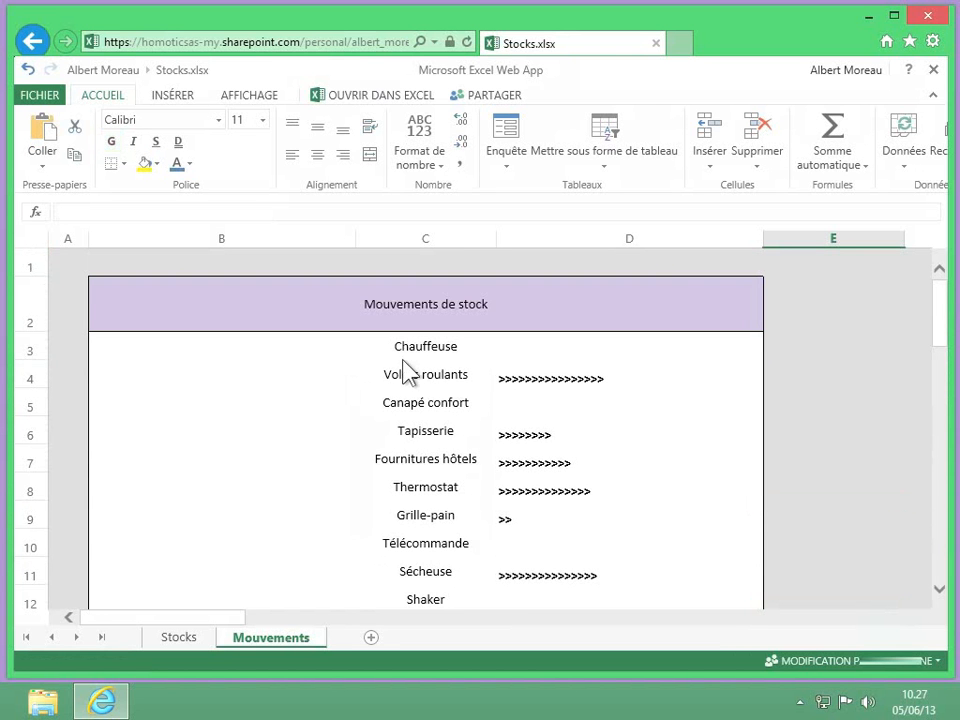
{"action": "left_click", "coordinate": [341, 350]}
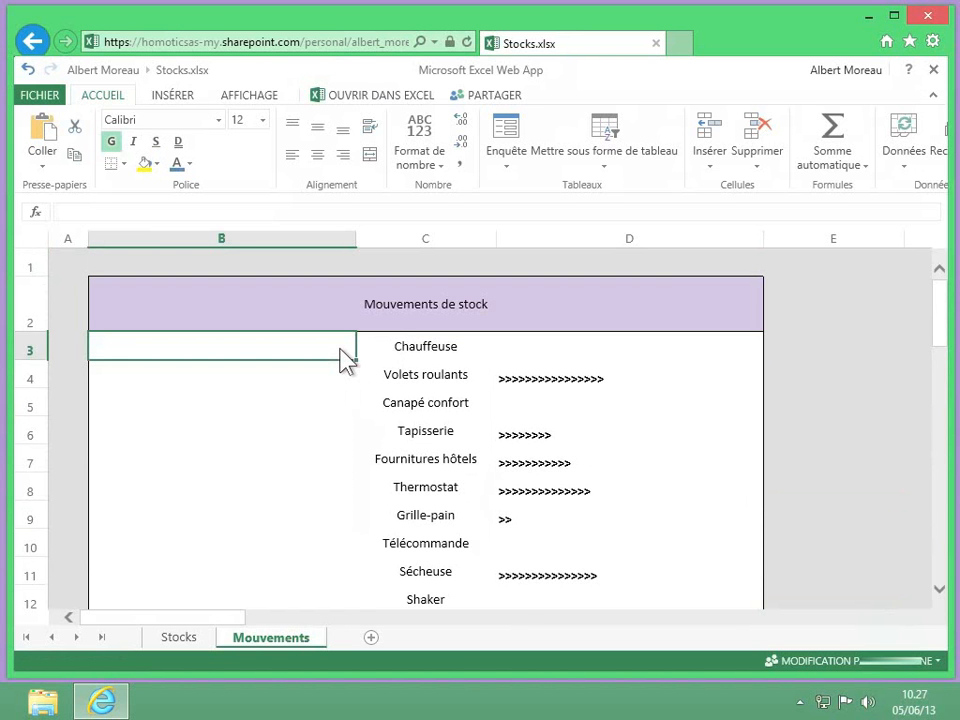
{"action": "type", "text": "="}
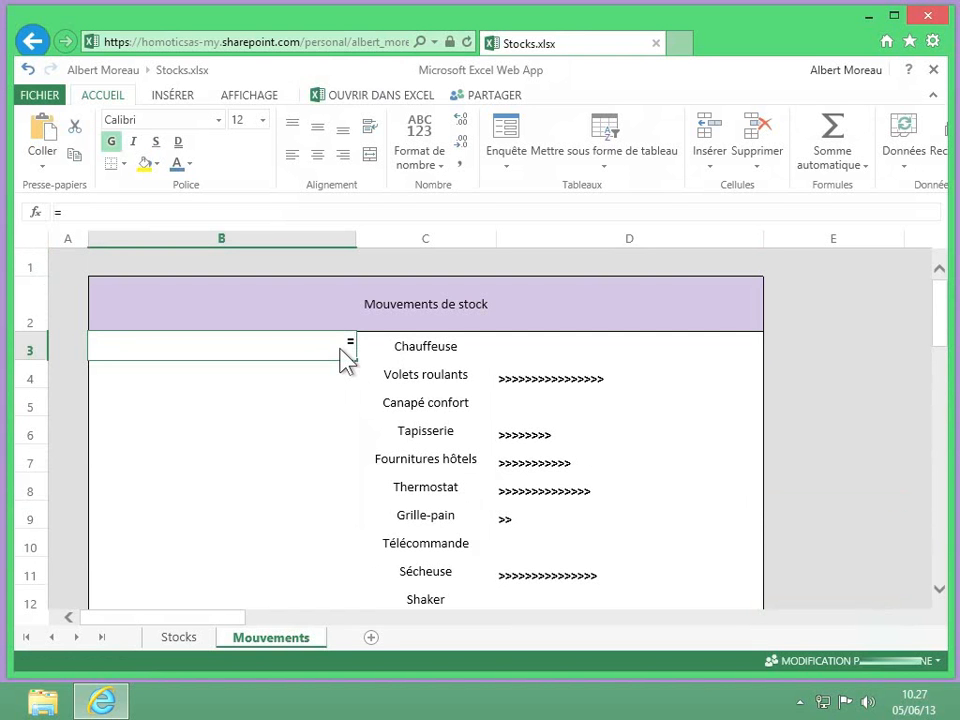
{"action": "key", "text": "Escape"}
Copy the full text of the D3 formula and paste it into B3, on the other side of Chauffeuse
{"action": "left_click", "coordinate": [520, 358]}
{"action": "left_click_drag", "start_coordinate": [311, 211], "coordinate": [8, 211]}
{"action": "key", "text": "ctrl+c"}
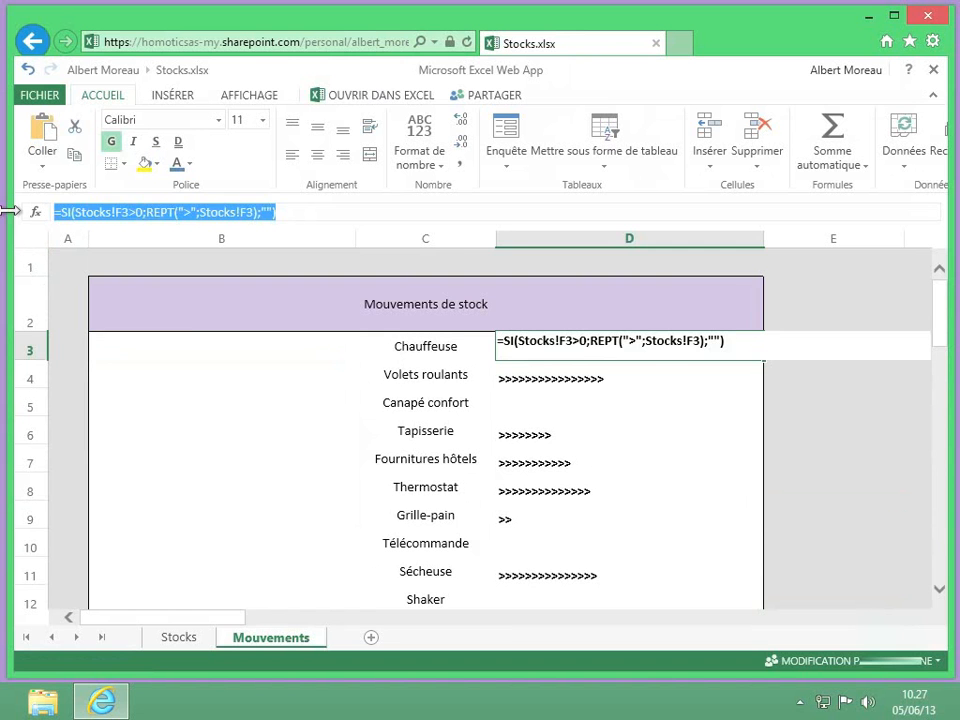
{"action": "left_click", "coordinate": [189, 364]}
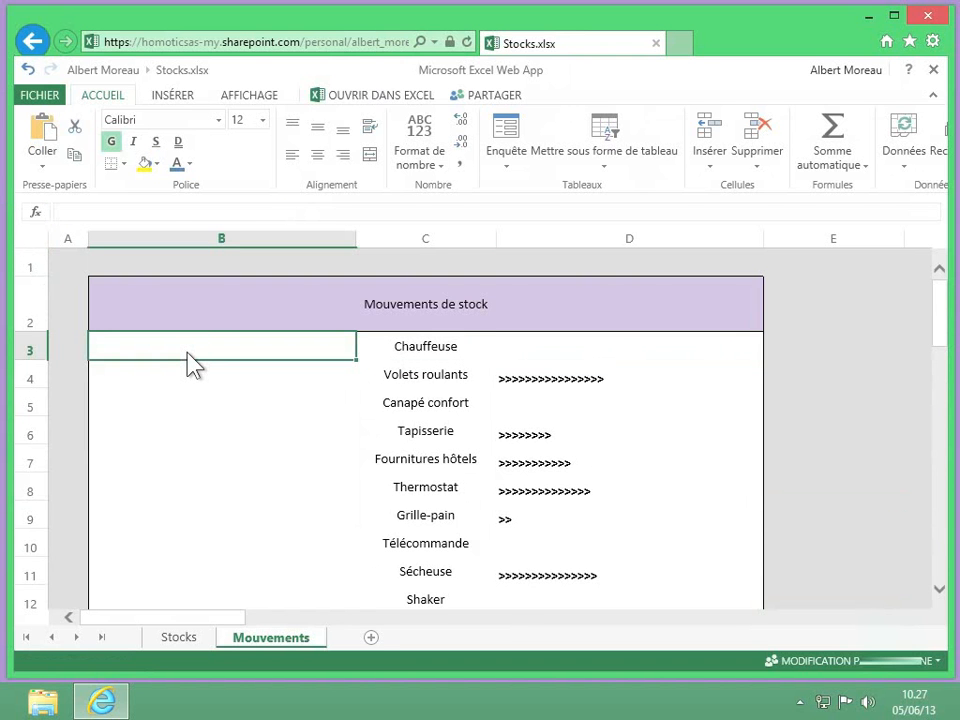
{"action": "key", "text": "ctrl+v"}
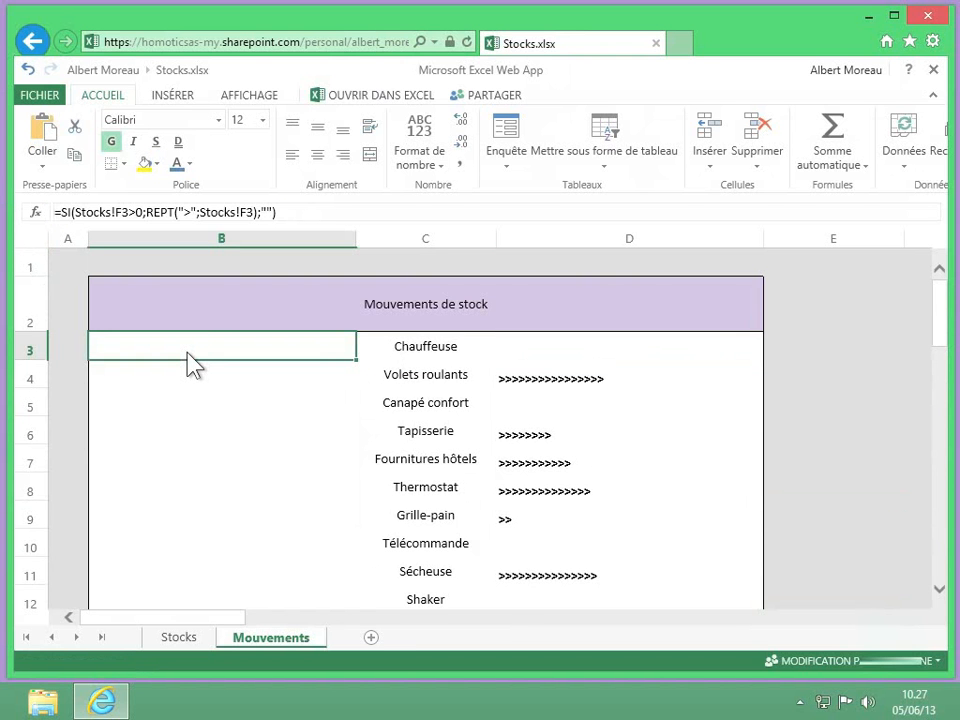
Replace the repeated character ">" with "<" in the REPT part of the B3 formula
{"action": "left_click", "coordinate": [187, 216]}
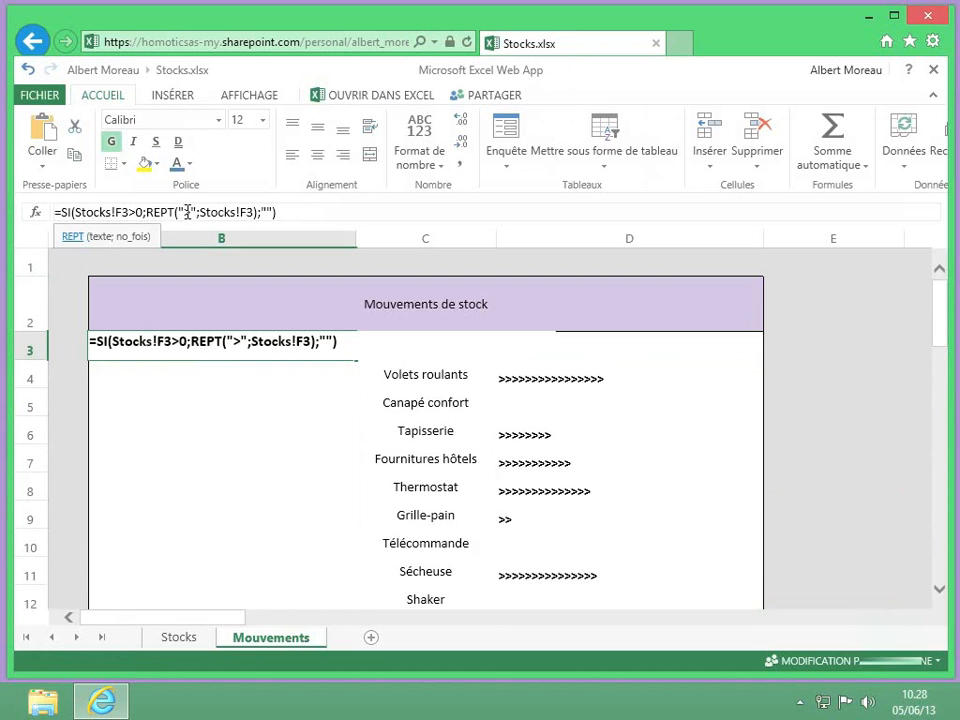
{"action": "left_click", "coordinate": [236, 344]}
{"action": "key", "text": "BackSpace"}
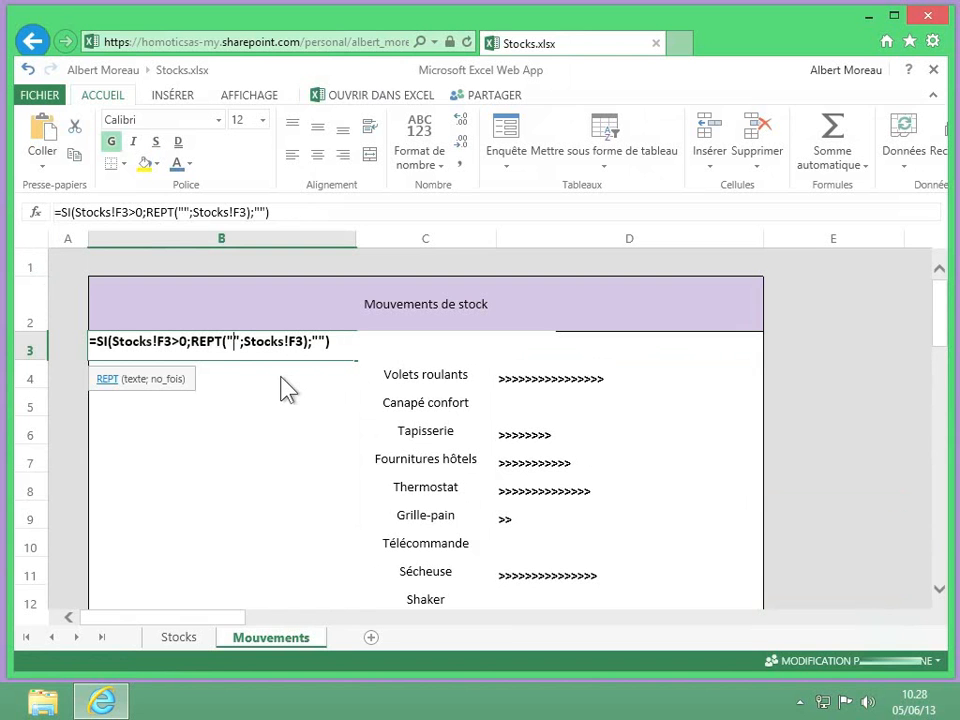
{"action": "type", "text": "<"}
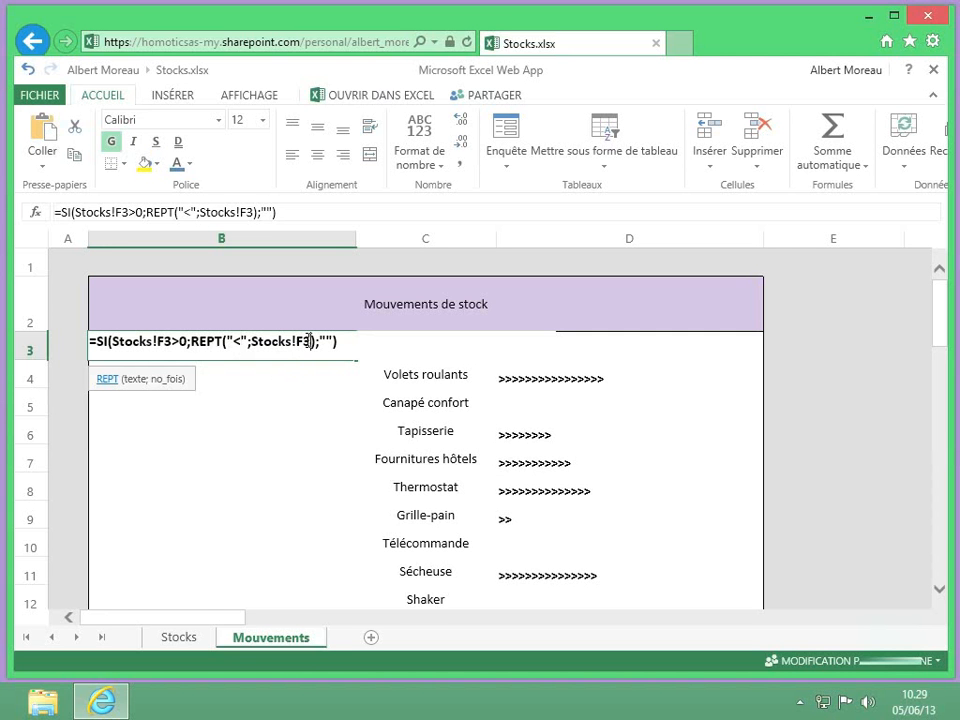
Enclose the REPT repeat count in B3 in the absolute value function, as ABS(Stocks!F3), and validate the formula
{"action": "left_click", "coordinate": [251, 342]}
{"action": "type", "text": "abs"}
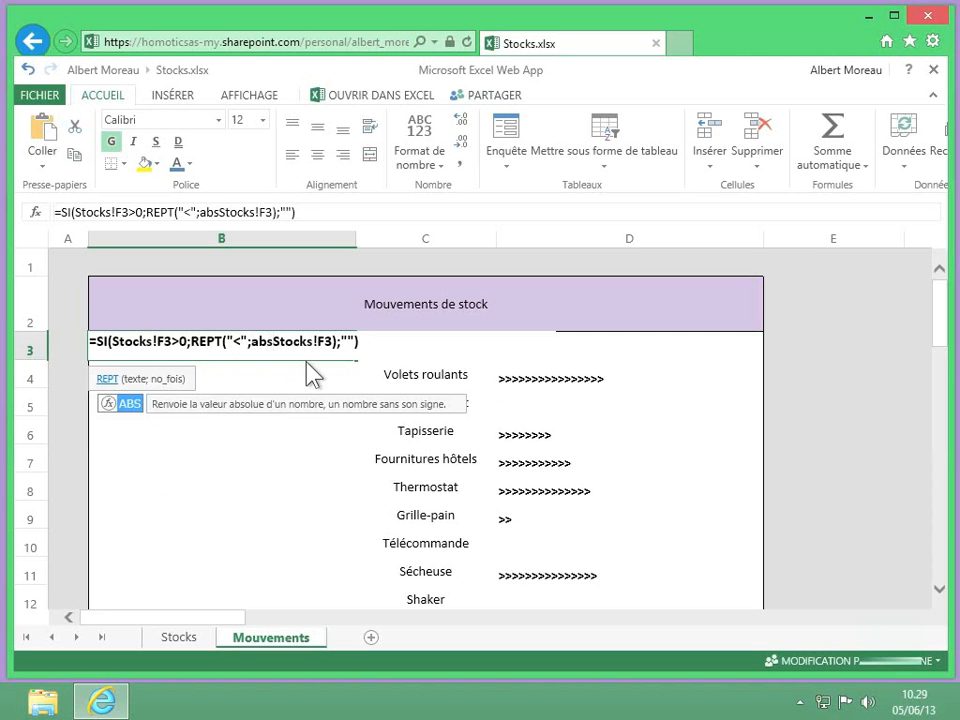
{"action": "type", "text": "("}
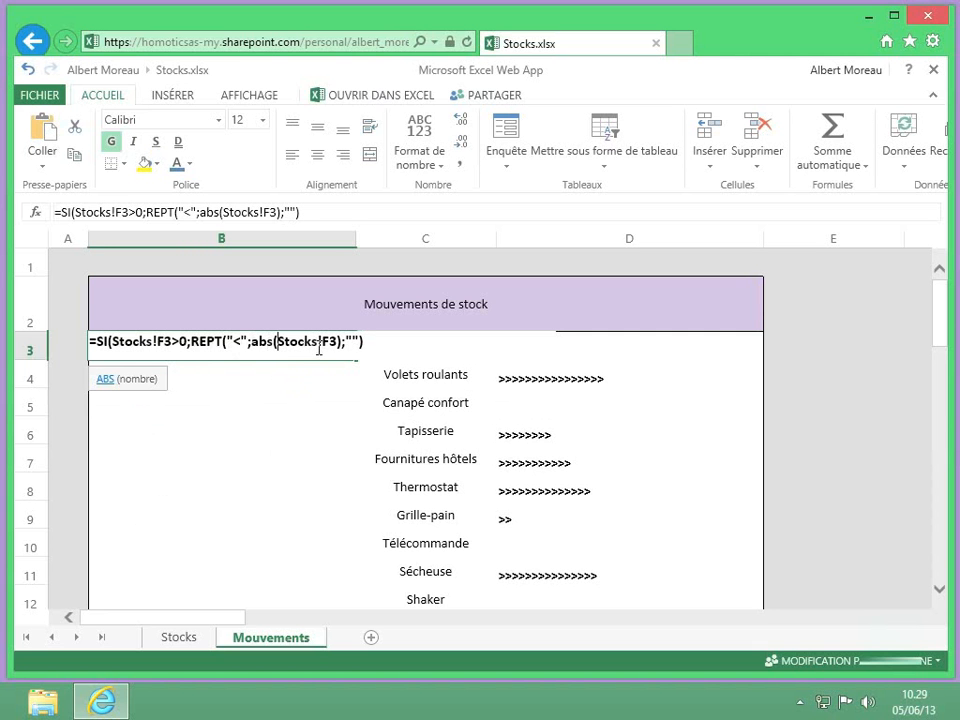
{"action": "type", "text": ")"}
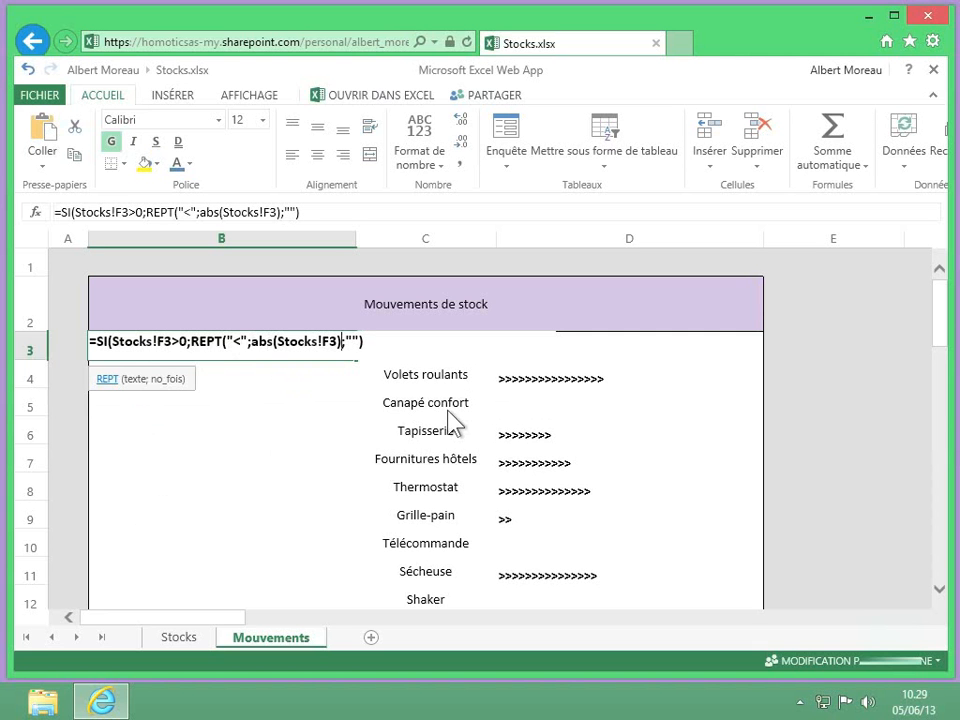
{"action": "key", "text": "Return"}
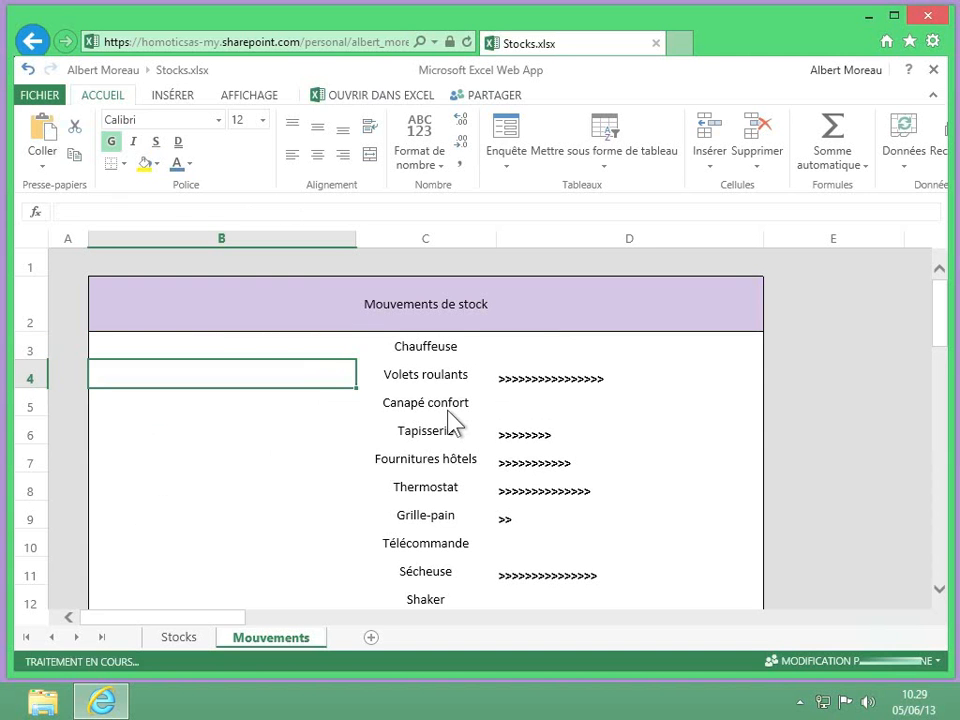
Copy the formula with ABS from B3 down through B27 and review the rows on both sides
{"action": "left_click", "coordinate": [340, 352]}
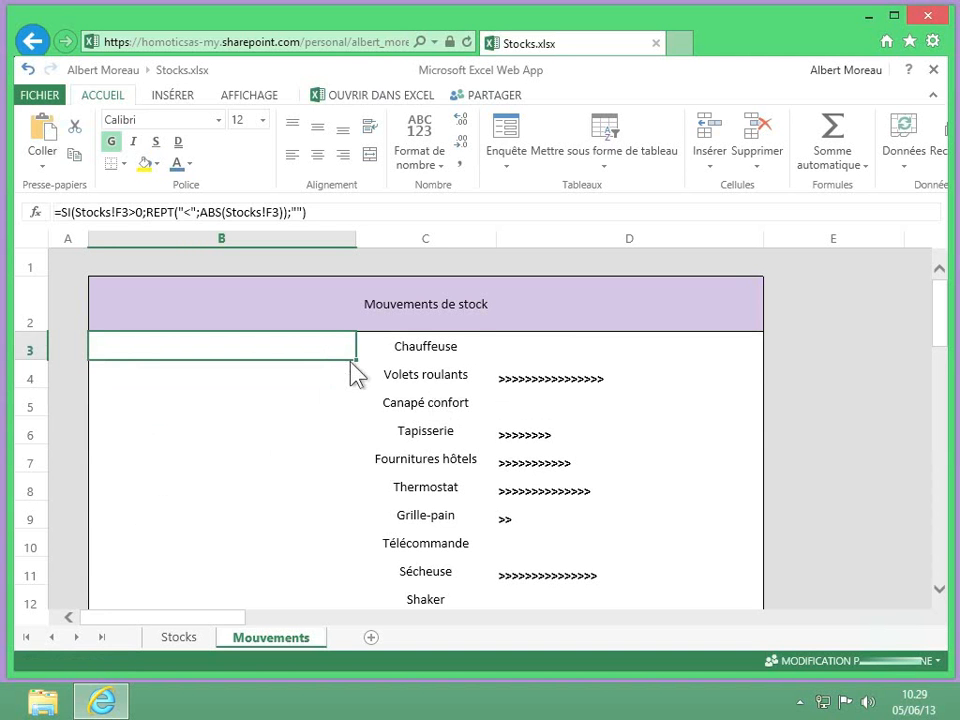
{"action": "left_click_drag", "start_coordinate": [356, 360], "coordinate": [311, 484]}
{"action": "scroll", "coordinate": [300, 587], "scroll_direction": "down", "scroll_amount": 5}
{"action": "scroll", "coordinate": [300, 579], "scroll_direction": "down", "scroll_amount": 2}
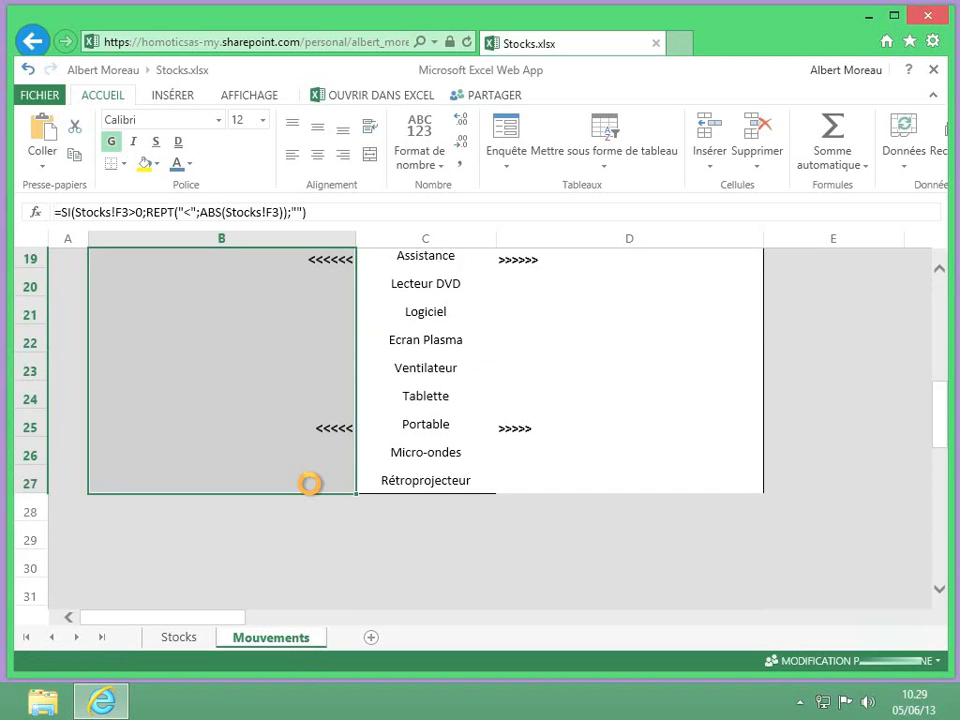
{"action": "scroll", "coordinate": [311, 497], "scroll_direction": "up", "scroll_amount": 6}
{"action": "scroll", "coordinate": [311, 486], "scroll_direction": "up", "scroll_amount": 1}
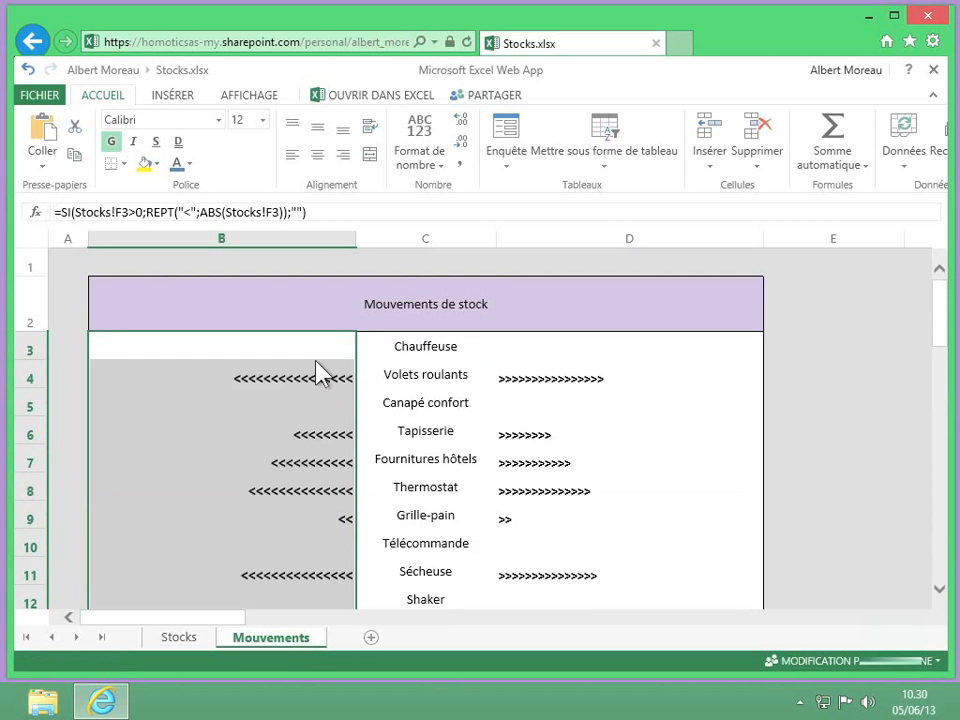
Change the SI condition in the B3 formula to Stocks!F3<0
{"action": "left_click", "coordinate": [146, 212]}
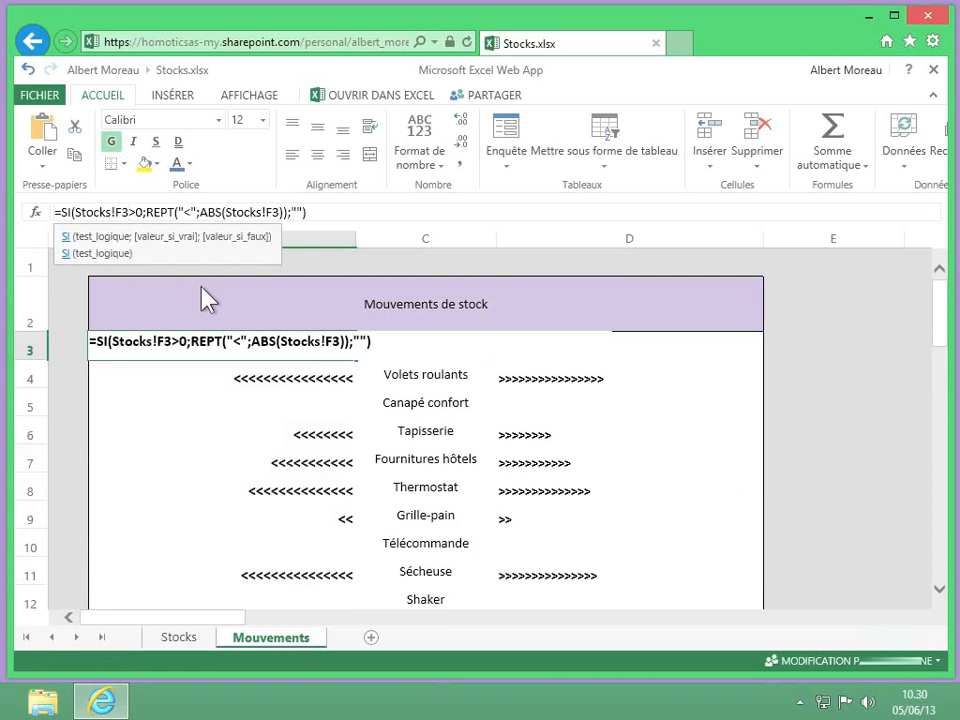
{"action": "key", "text": "BackSpace"}
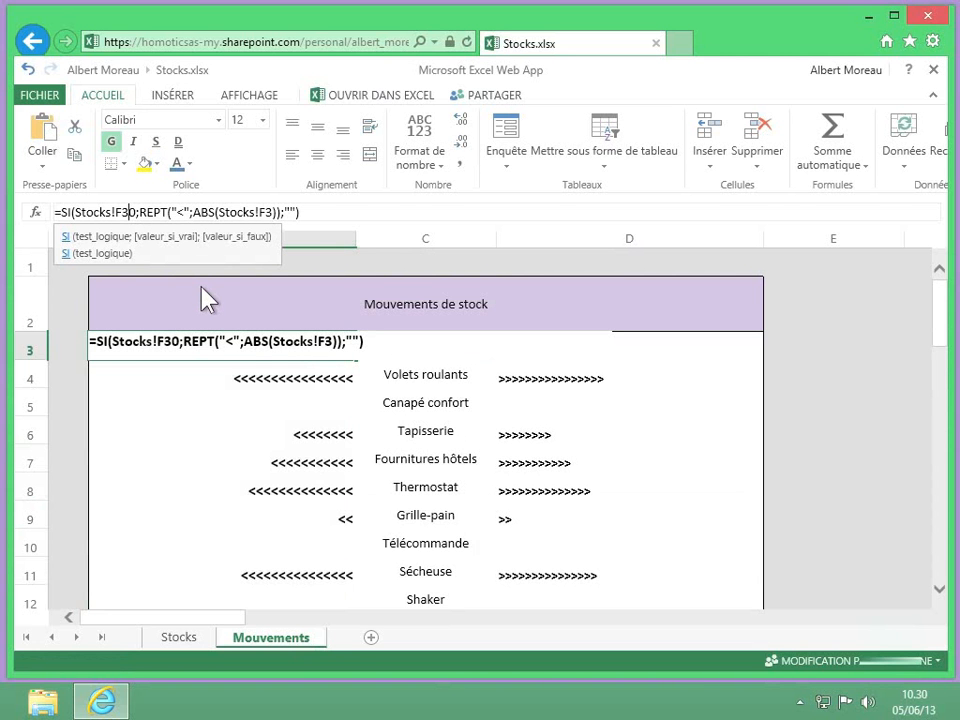
{"action": "type", "text": "<"}
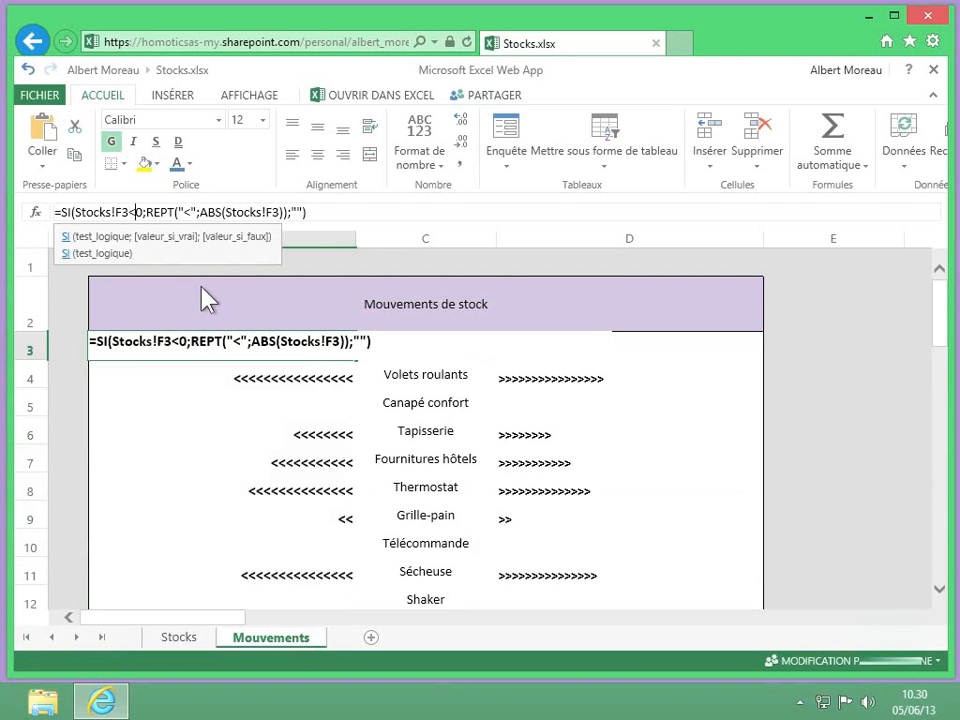
{"action": "left_click", "coordinate": [152, 212]}
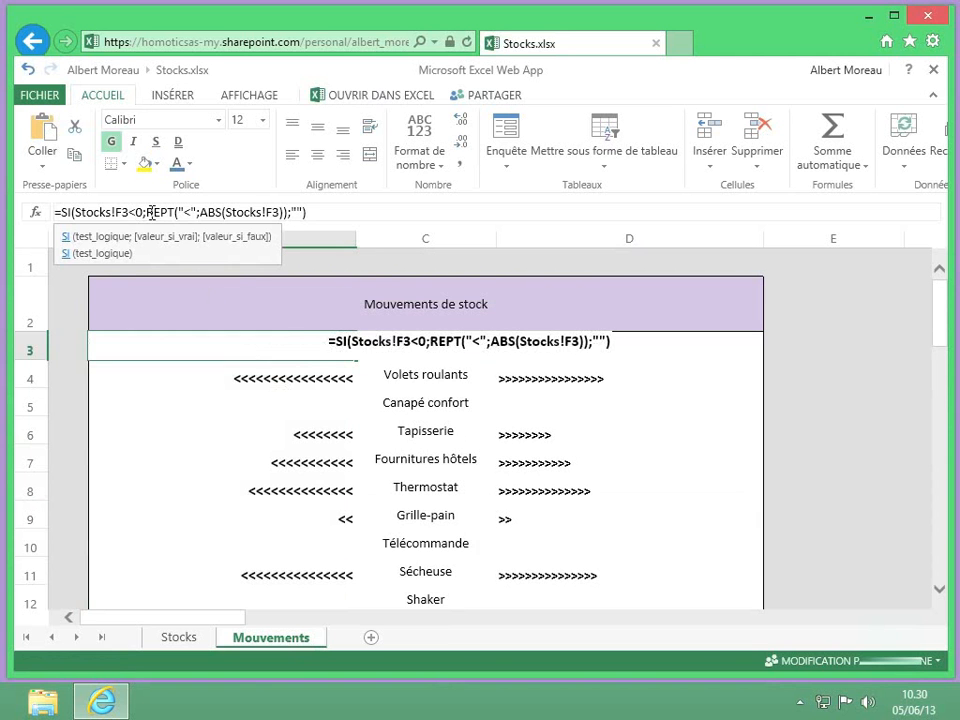
{"action": "key", "text": "Return"}
Copy the corrected formula from B3 down through B27 and review the resulting chart
{"action": "left_click", "coordinate": [260, 352]}
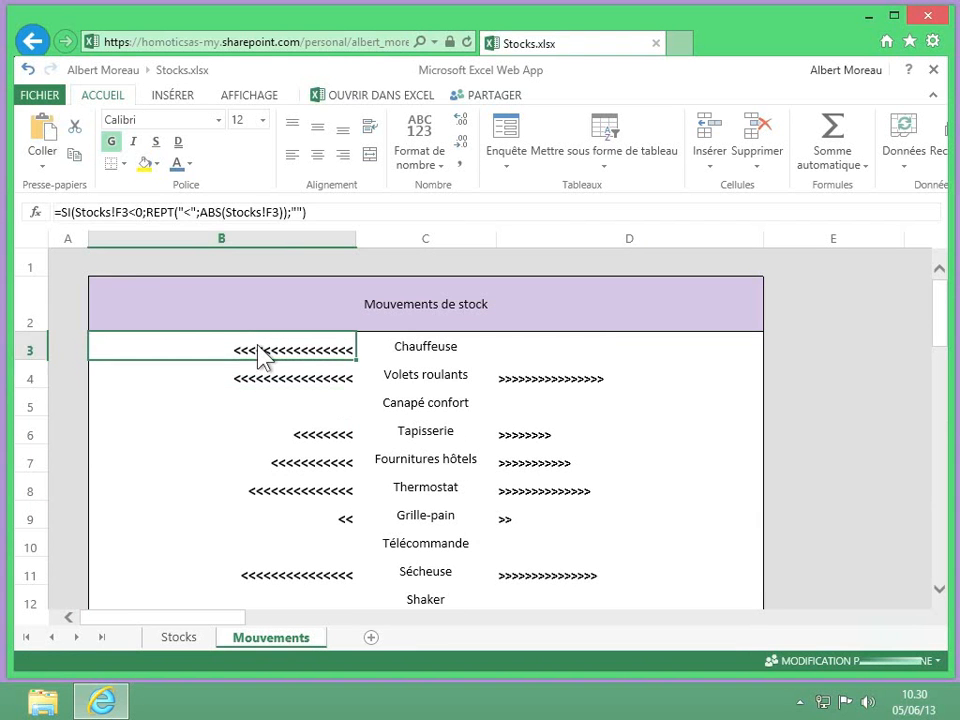
{"action": "left_click_drag", "start_coordinate": [355, 358], "coordinate": [326, 536]}
{"action": "left_click", "coordinate": [573, 545]}
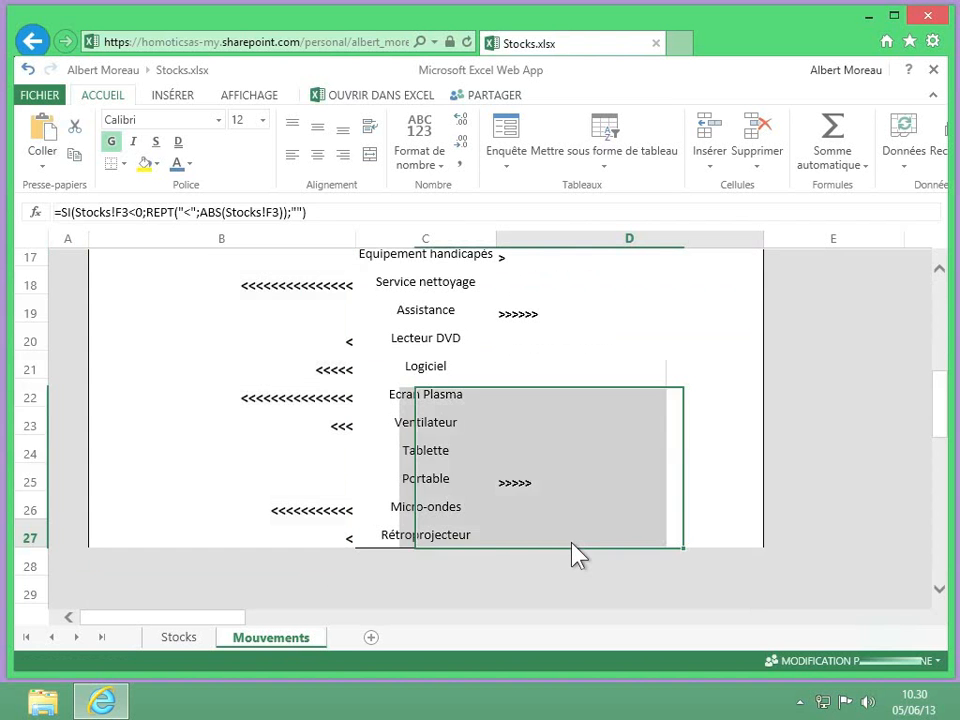
{"action": "scroll", "coordinate": [573, 546], "scroll_direction": "up", "scroll_amount": 4}
{"action": "scroll", "coordinate": [573, 546], "scroll_direction": "up", "scroll_amount": 1}
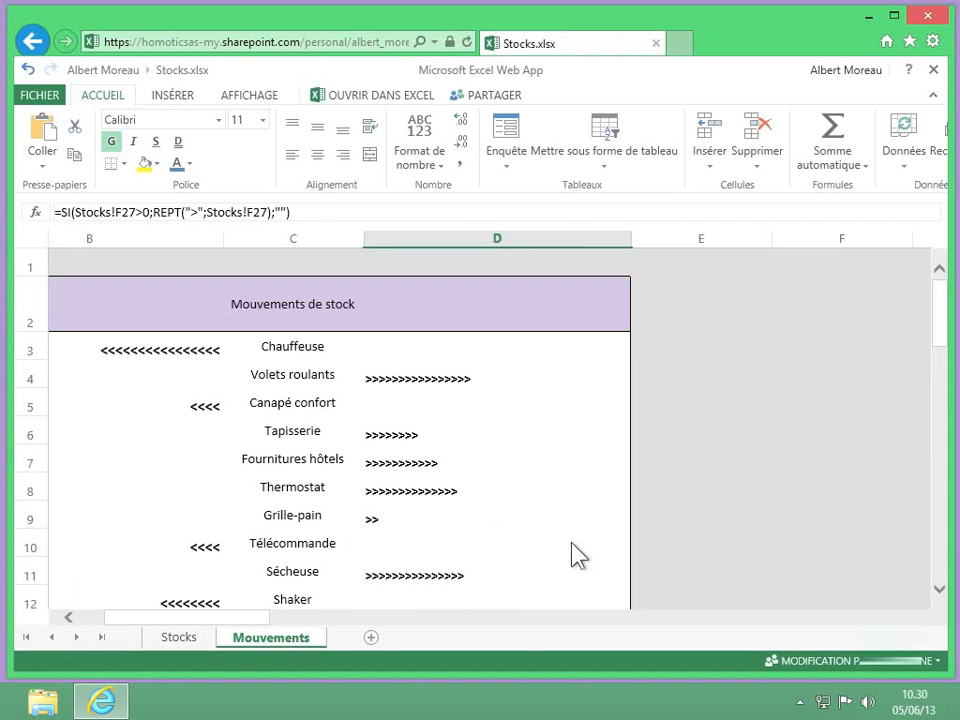